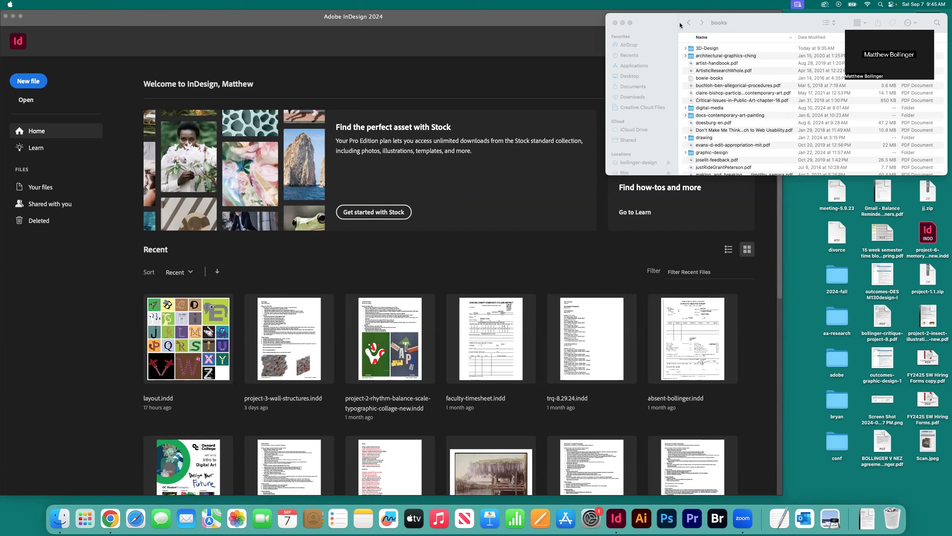
Step: Open folder 1 inside the 3D-Design folder and view the scanned page images 237.JPG through 240.JPG
click(698, 49)
double_click(698, 48)
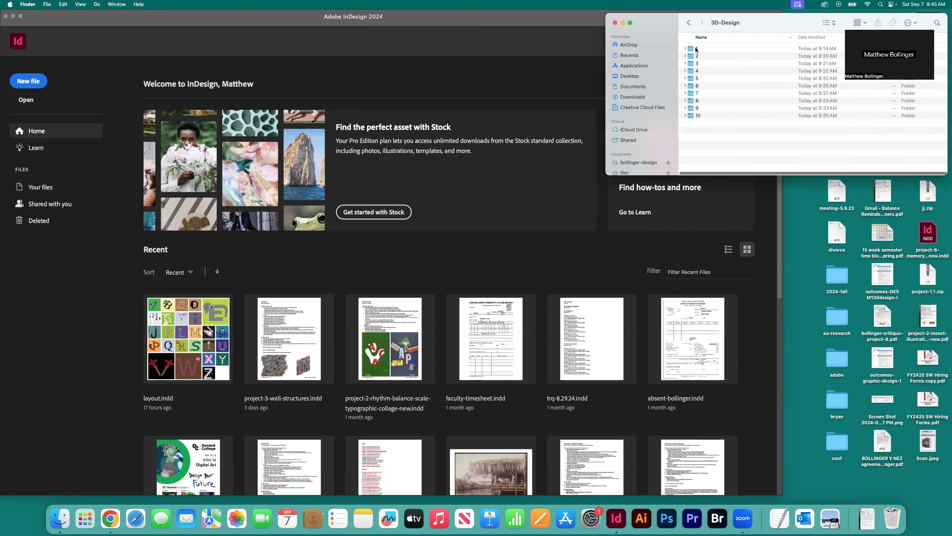
double_click(697, 48)
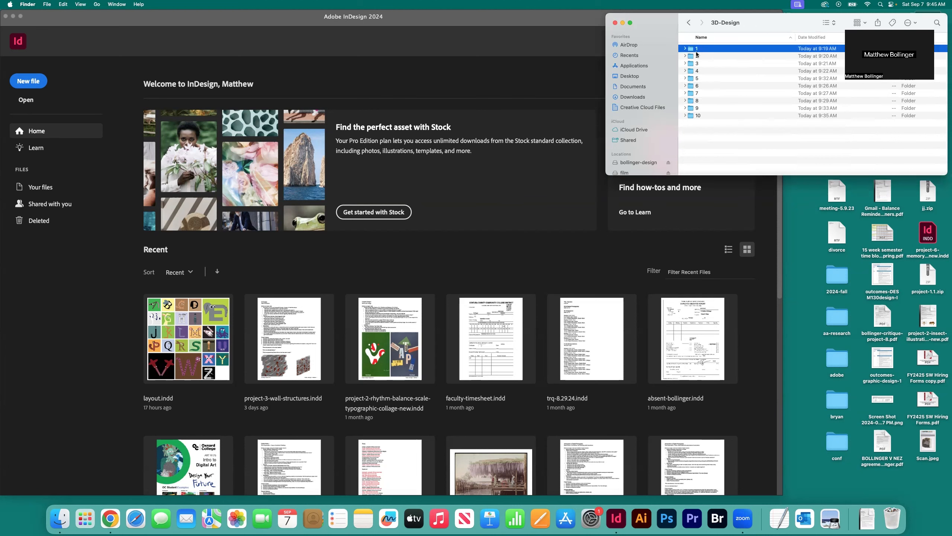
double_click(700, 56)
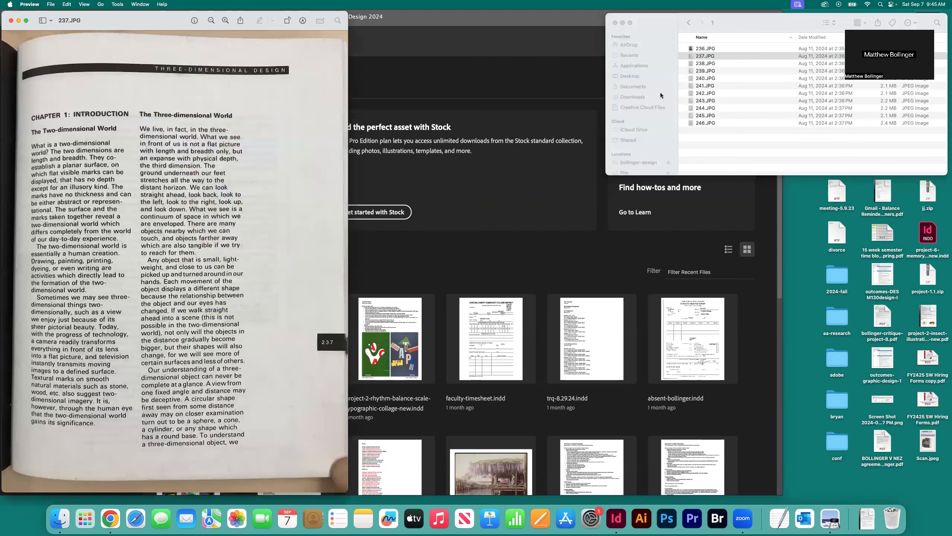
double_click(691, 65)
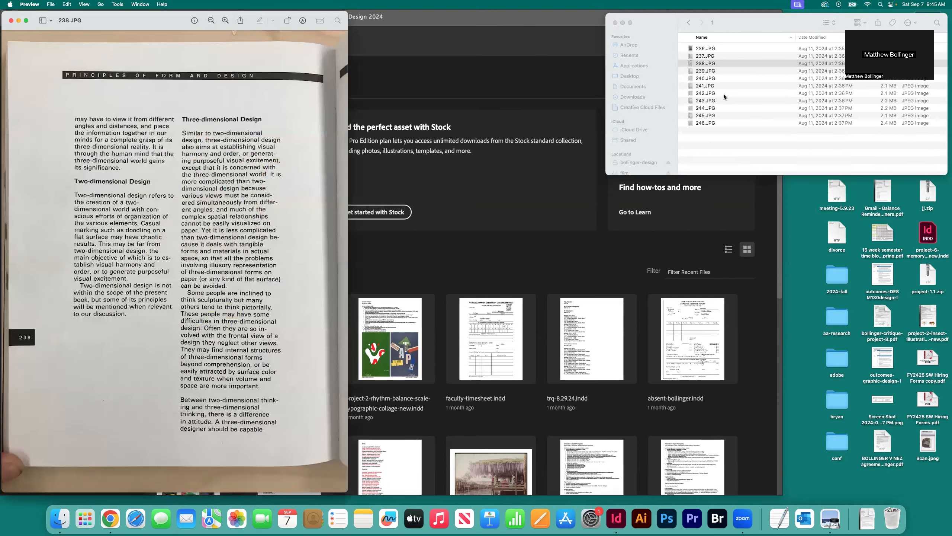
double_click(695, 71)
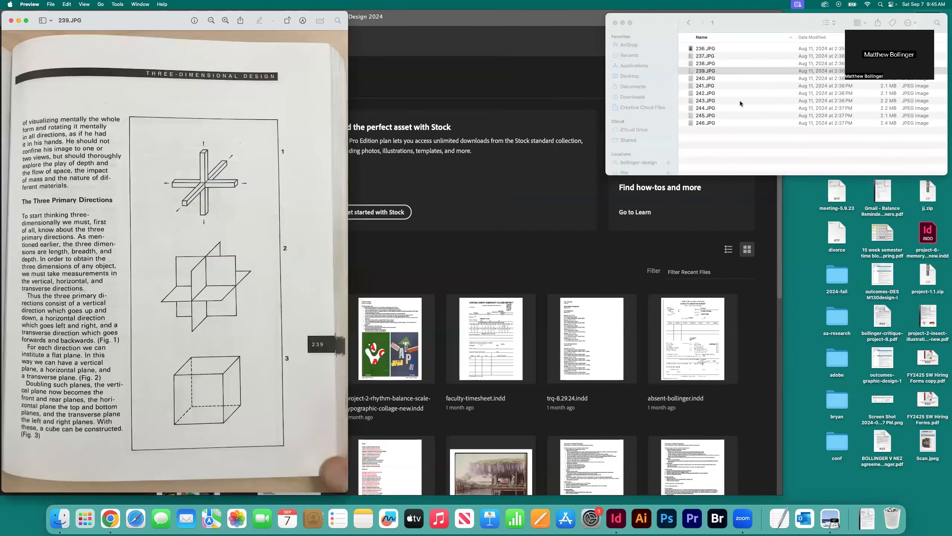
key(super+w)
double_click(699, 79)
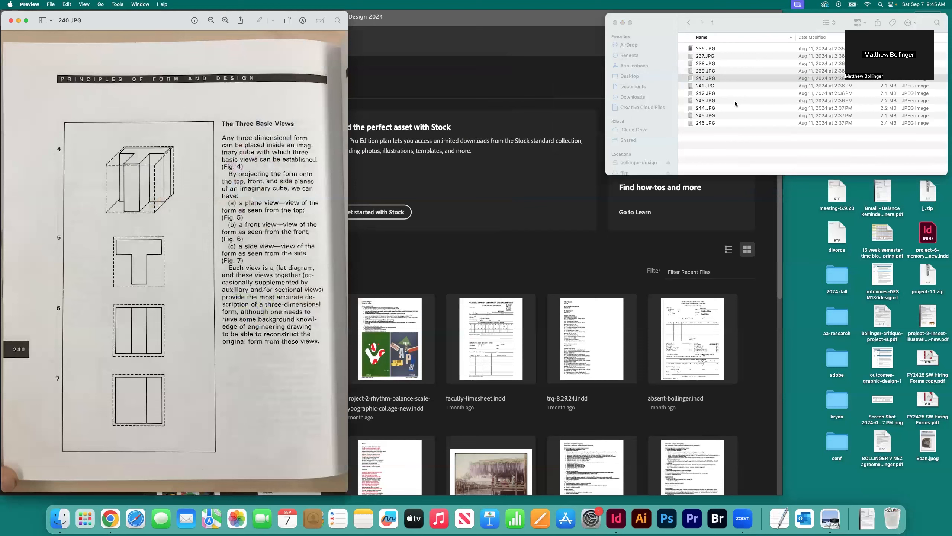
key(super+w)
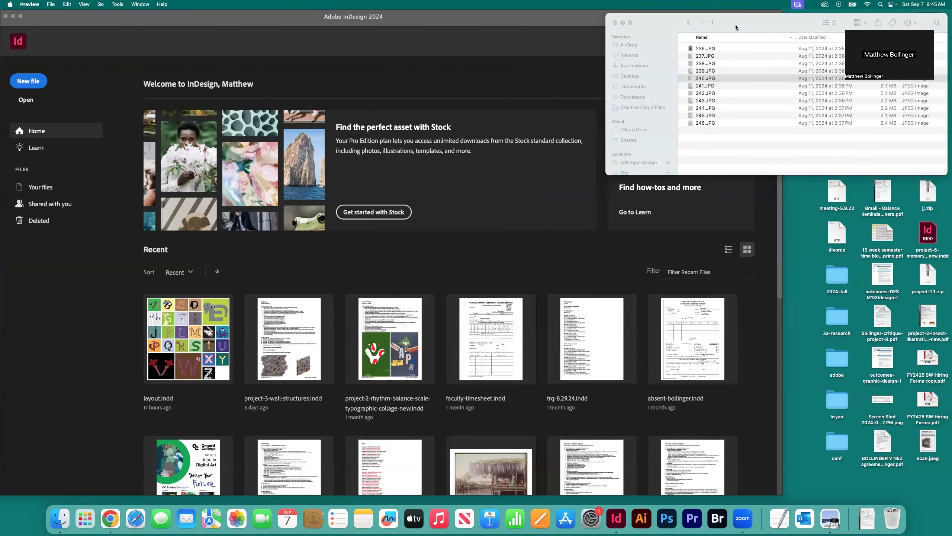
Step: Return to the 3D-Design folder and go through its numbered chapter folders from 1 to 10
click(735, 25)
click(689, 22)
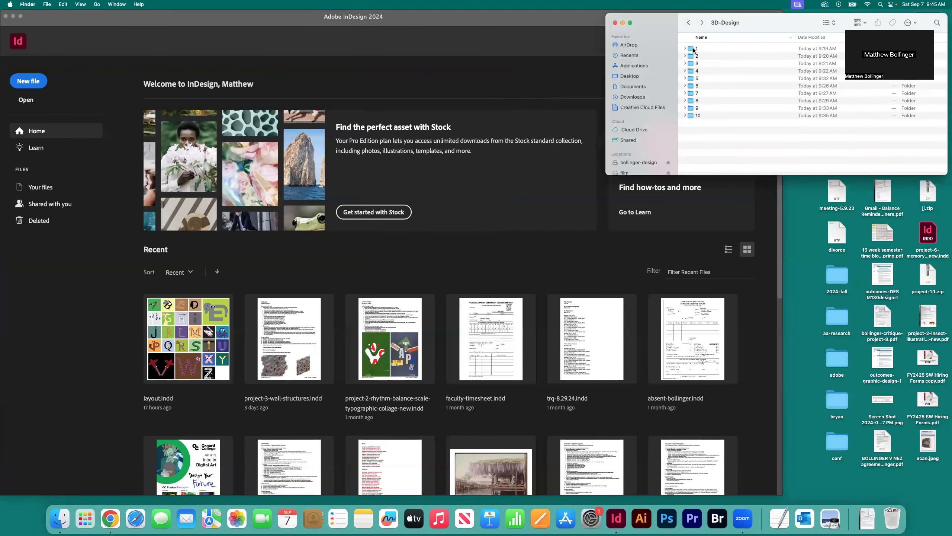
click(694, 49)
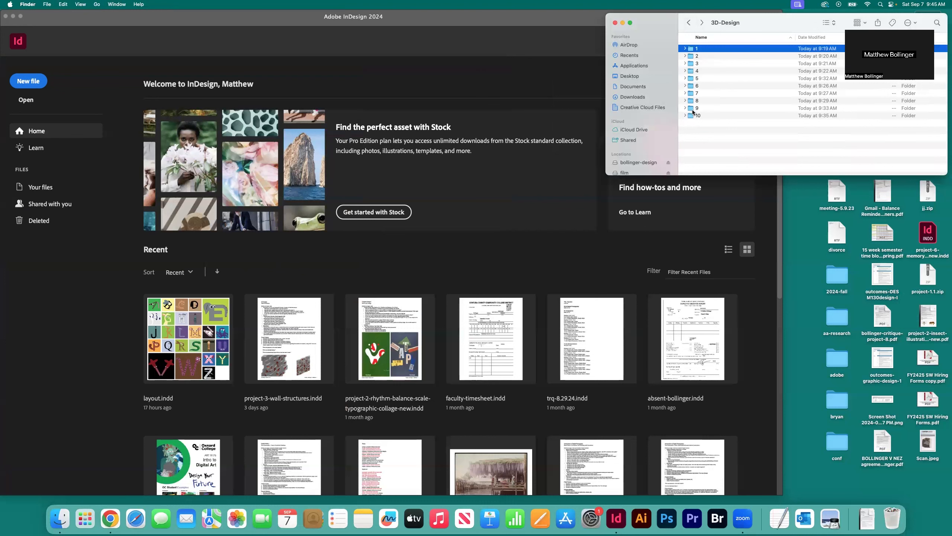
click(695, 56)
click(694, 63)
click(695, 71)
click(694, 79)
click(694, 86)
click(694, 94)
click(694, 102)
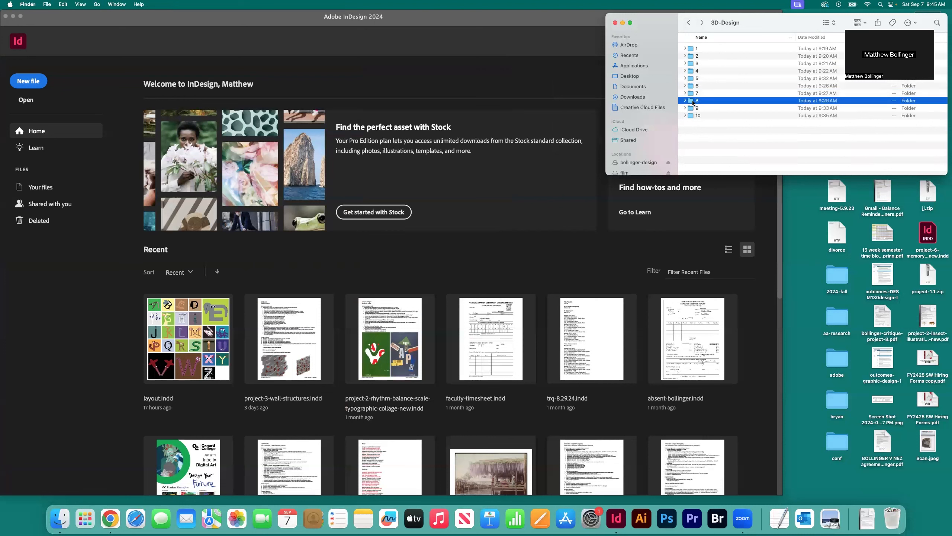
click(698, 116)
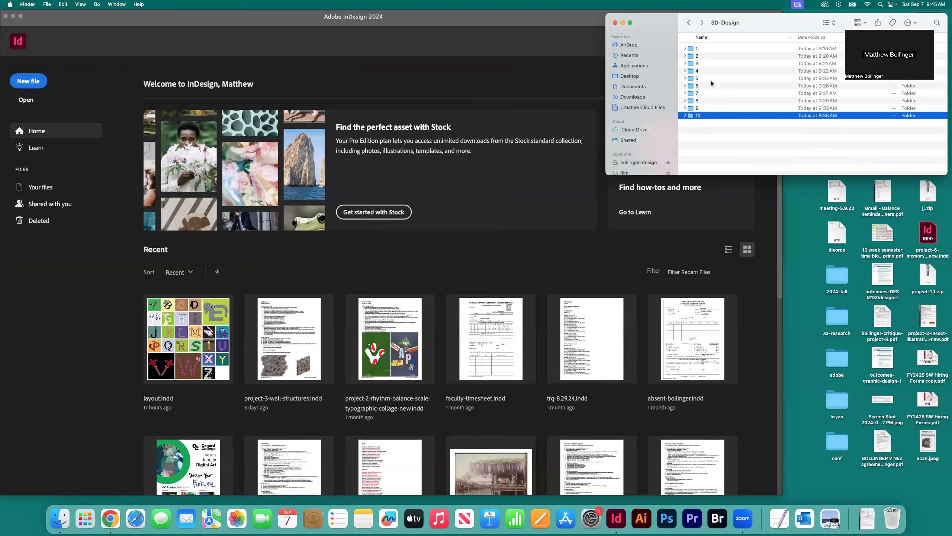
Step: Reopen the 3D-Design folder from its parent and look through the contents of folders 10, 9 and 7
click(688, 23)
click(706, 49)
double_click(706, 51)
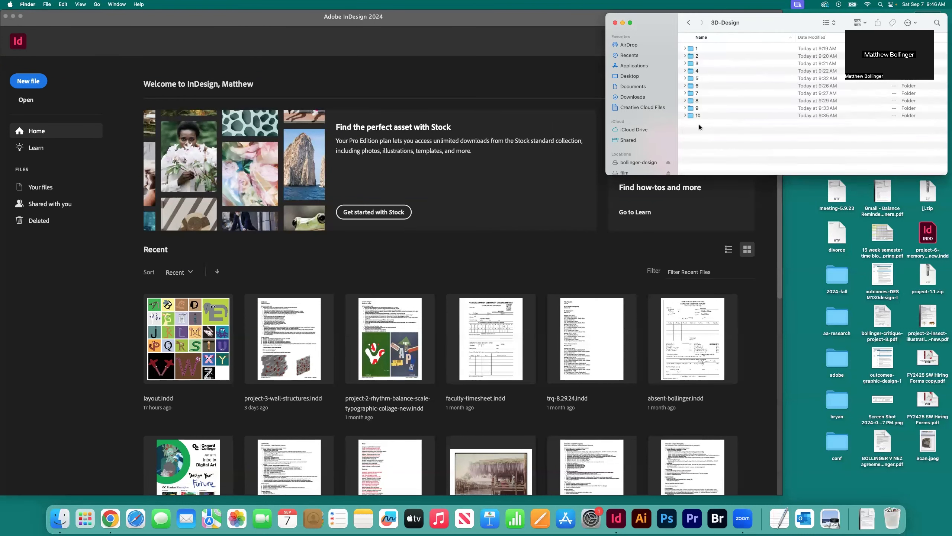
click(685, 115)
click(684, 108)
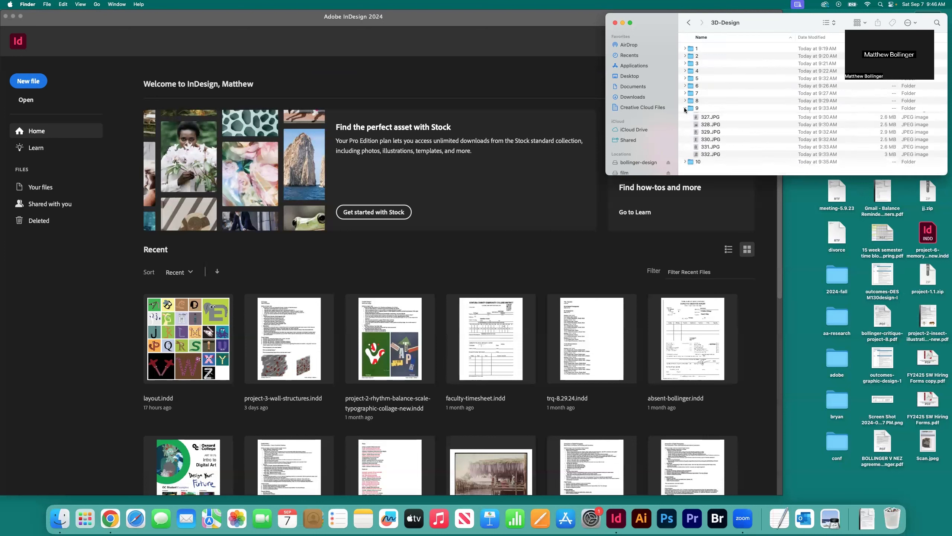
click(684, 108)
click(684, 115)
click(684, 93)
click(684, 93)
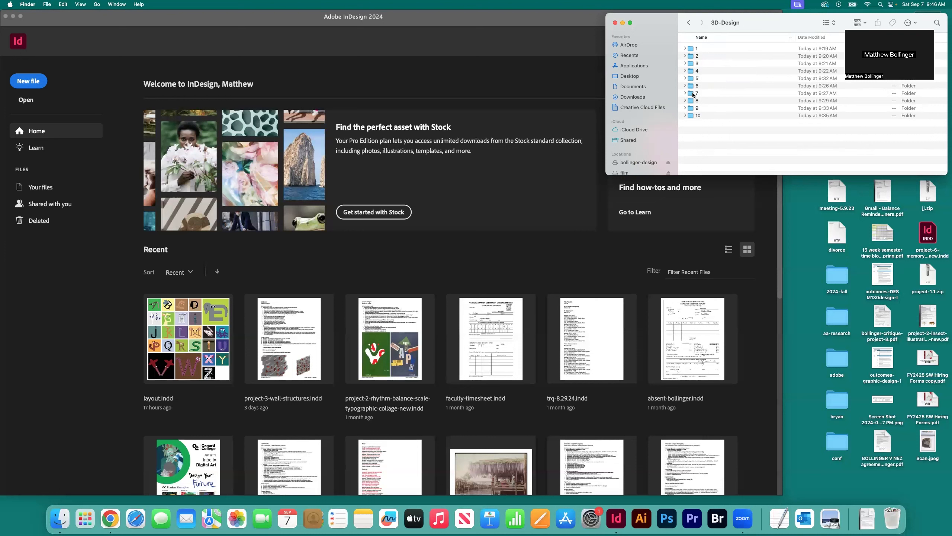
Step: Expand folder 1, view the scanned page 237.JPG, and close the image and the folder again
click(685, 48)
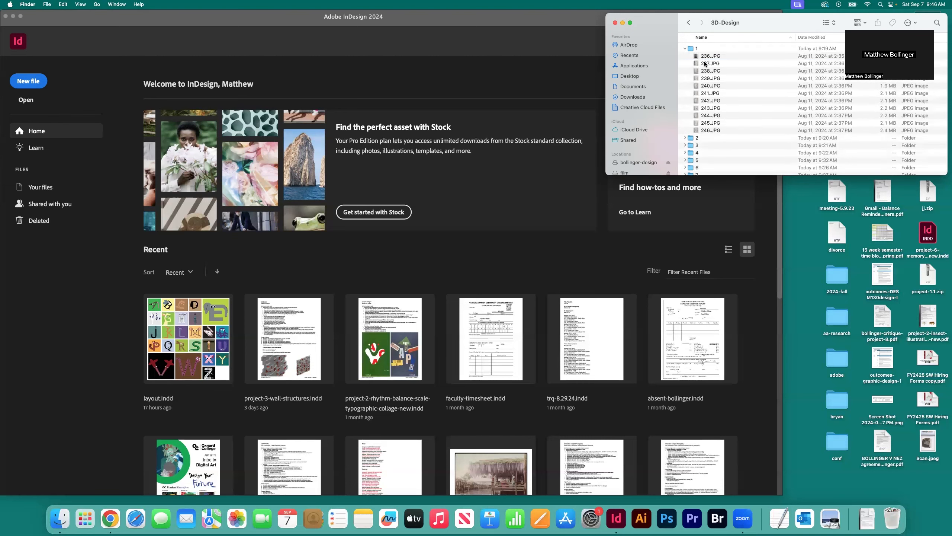
double_click(707, 65)
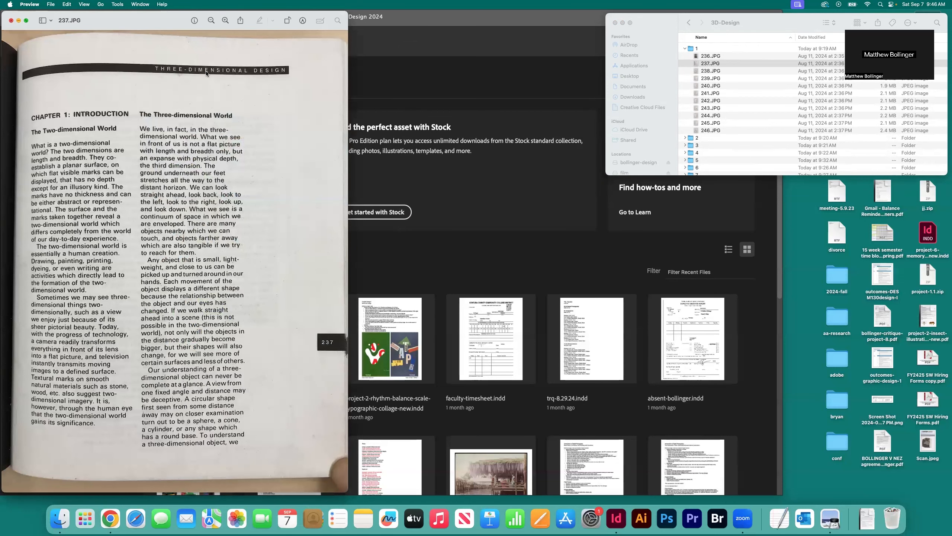
key(super+w)
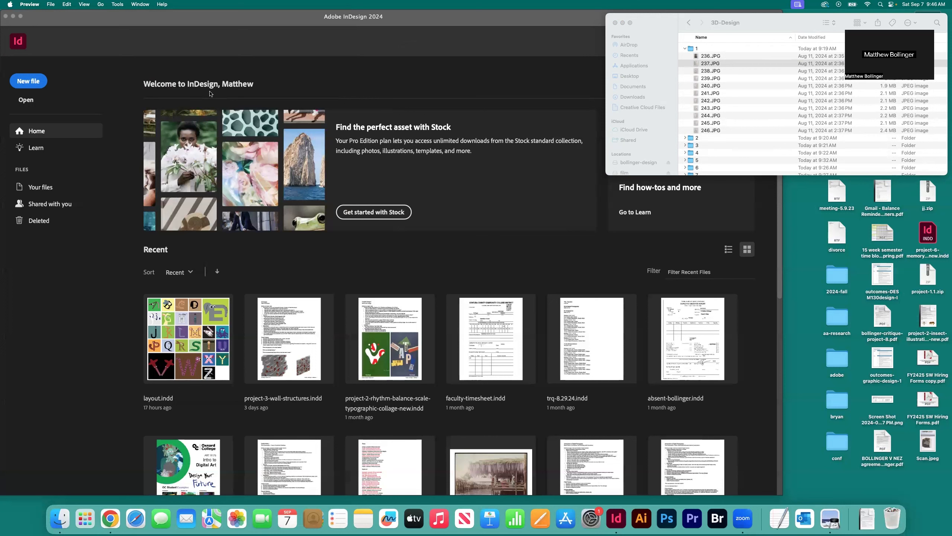
click(685, 49)
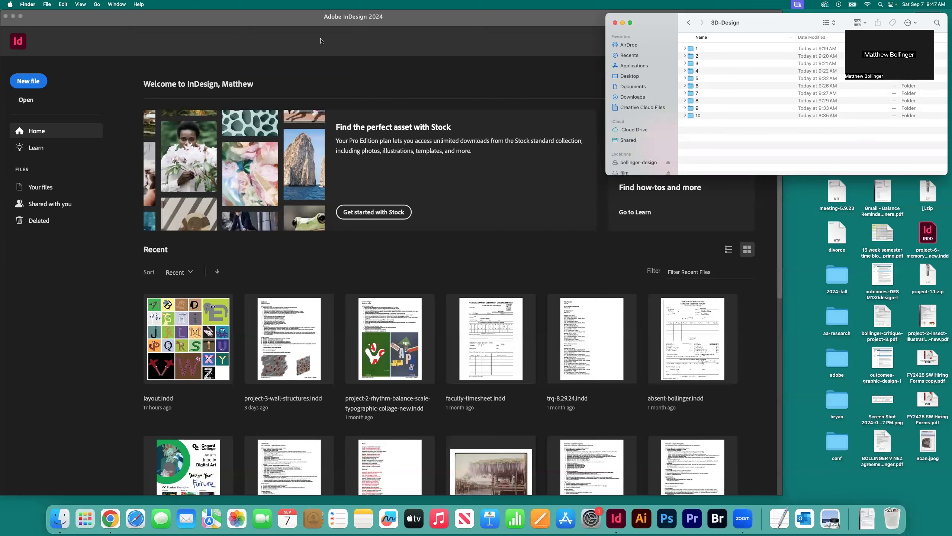
Step: Check the images in chapter folders 1, 2 and 3, and position the 3D-Design folder window beside the InDesign window
click(307, 23)
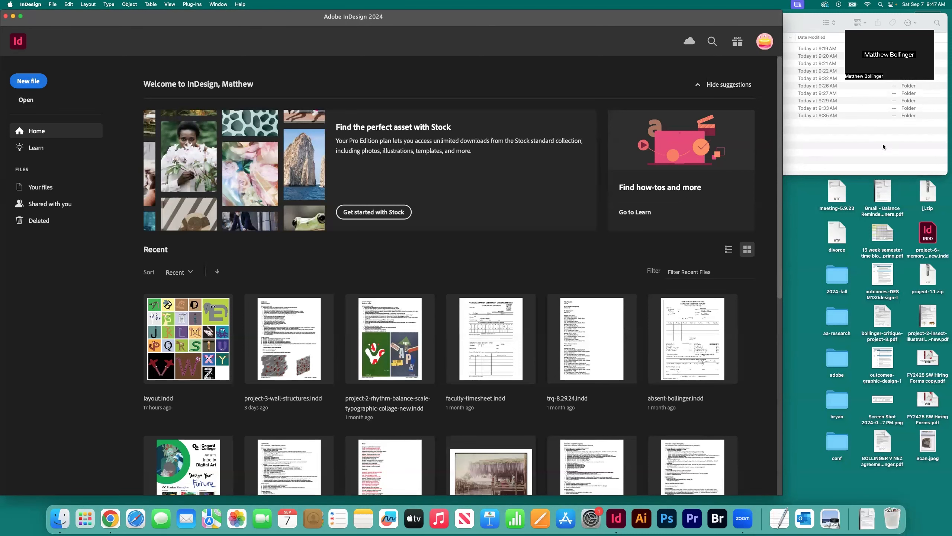
click(864, 143)
drag(664, 20, 421, 116)
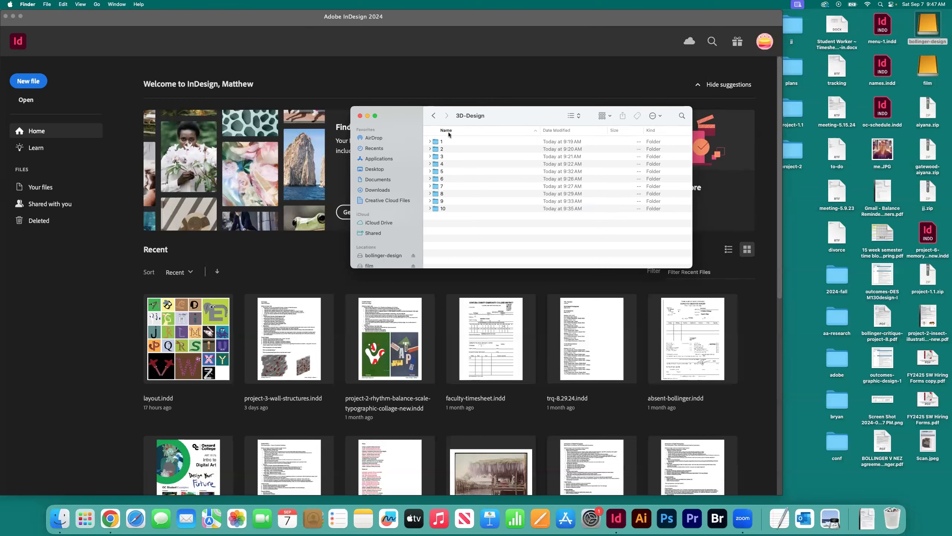
click(434, 116)
double_click(442, 142)
click(429, 141)
click(429, 141)
click(430, 149)
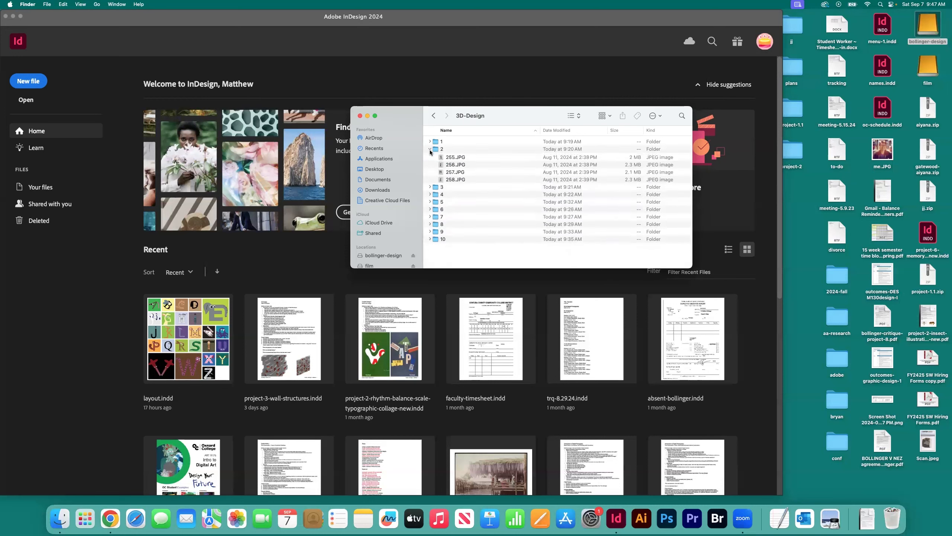
click(429, 149)
click(430, 157)
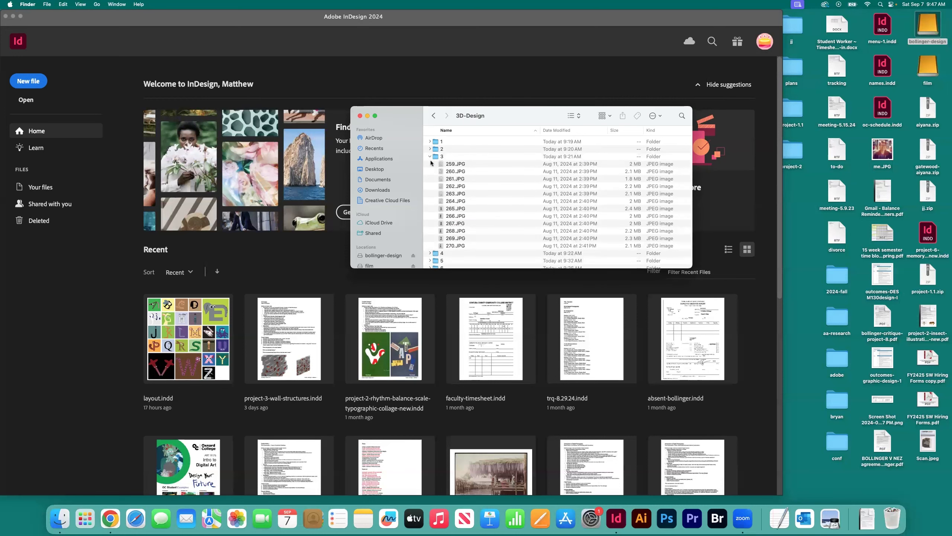
click(430, 156)
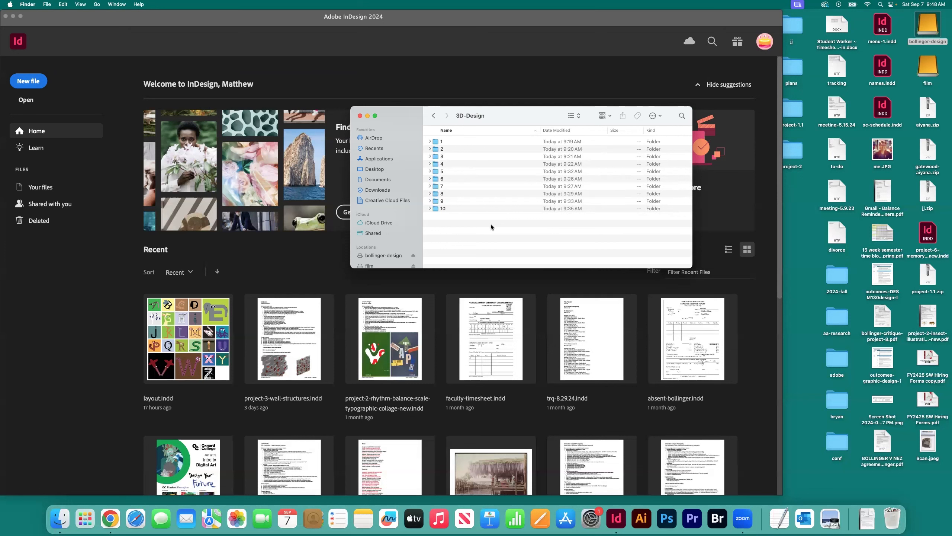
drag(457, 115, 621, 90)
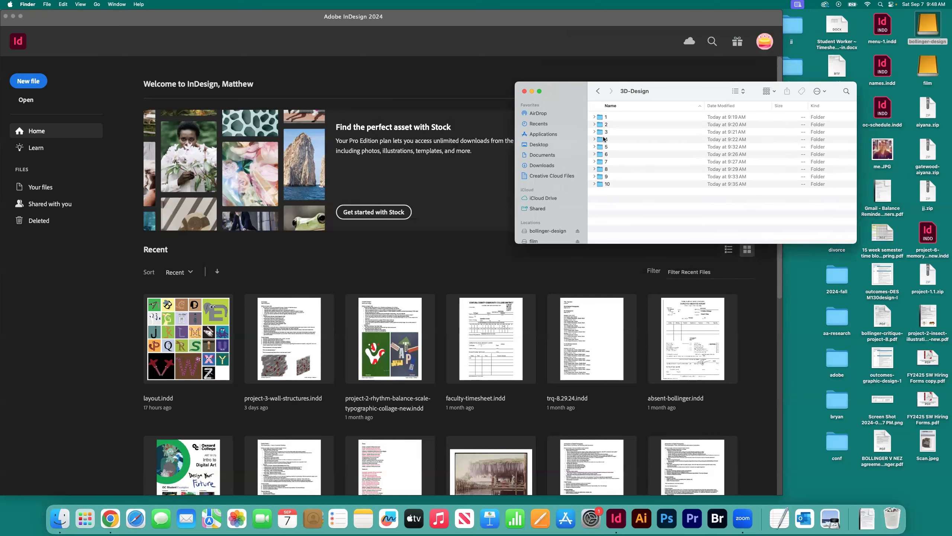
drag(575, 90, 665, 24)
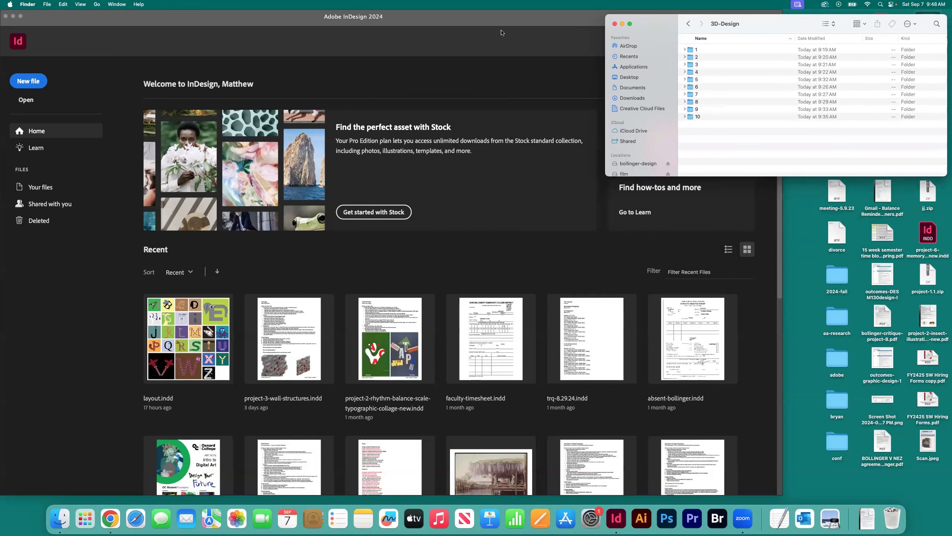
Step: Create an InDesign document named 3D, 8.5 × 11 in portrait, with units in inches and facing pages off
click(90, 50)
click(37, 83)
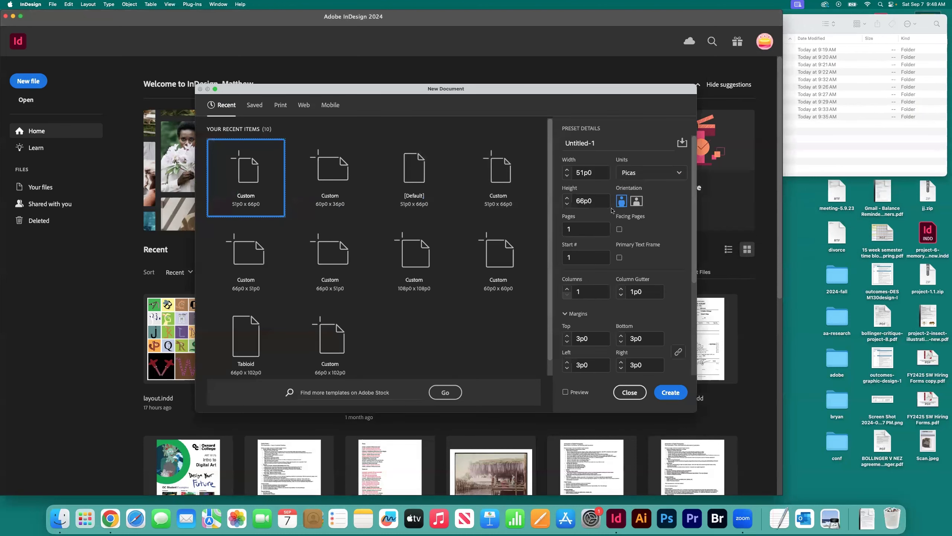
click(602, 143)
text(3D)
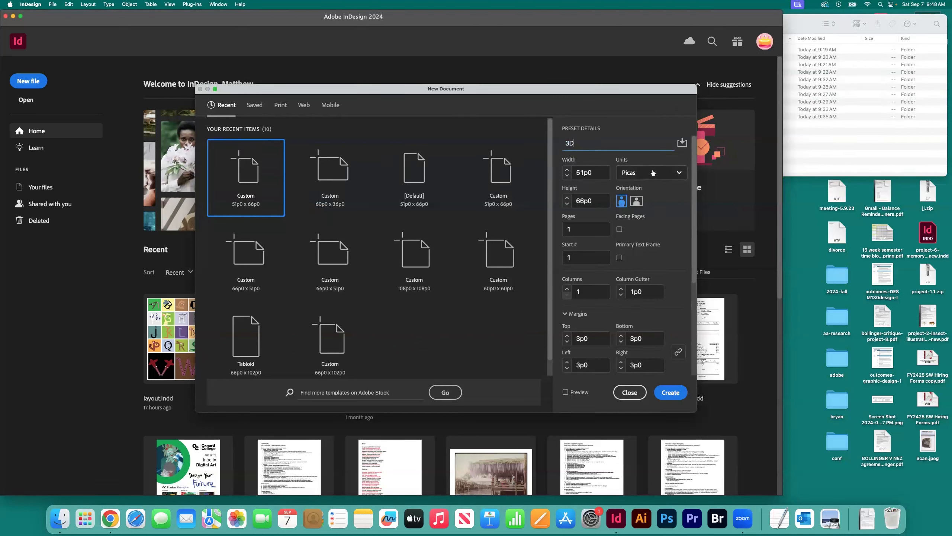
click(673, 175)
click(636, 223)
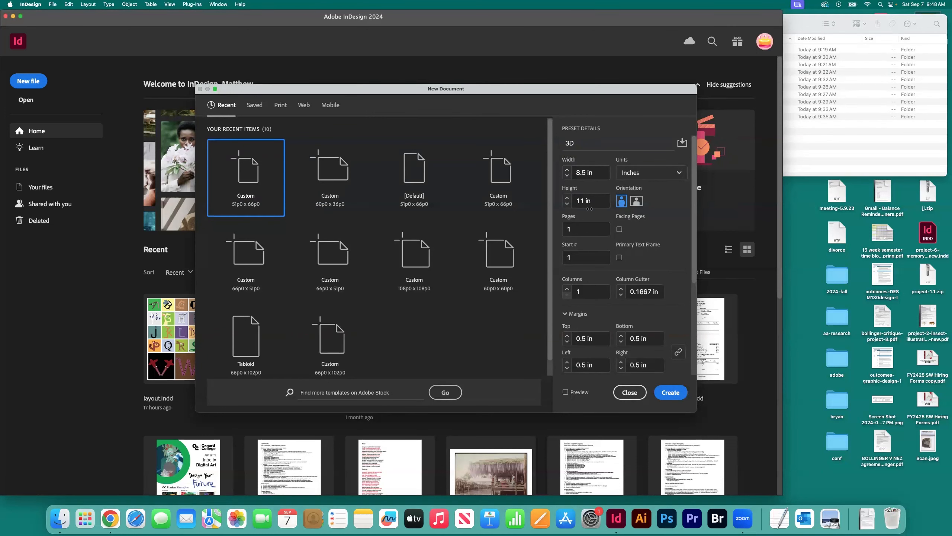
click(620, 229)
click(620, 230)
click(671, 393)
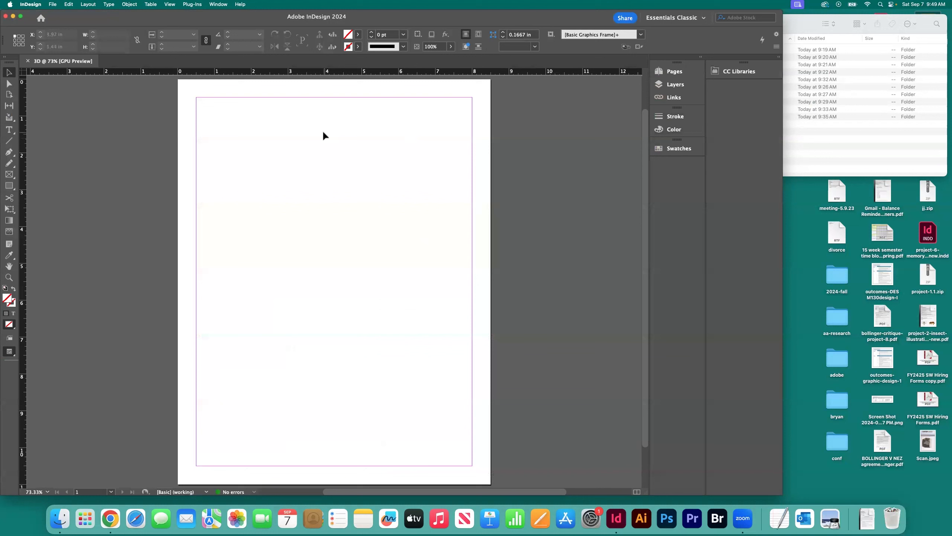
Step: Reset the Essentials Classic workspace and activate the Selection tool
click(700, 18)
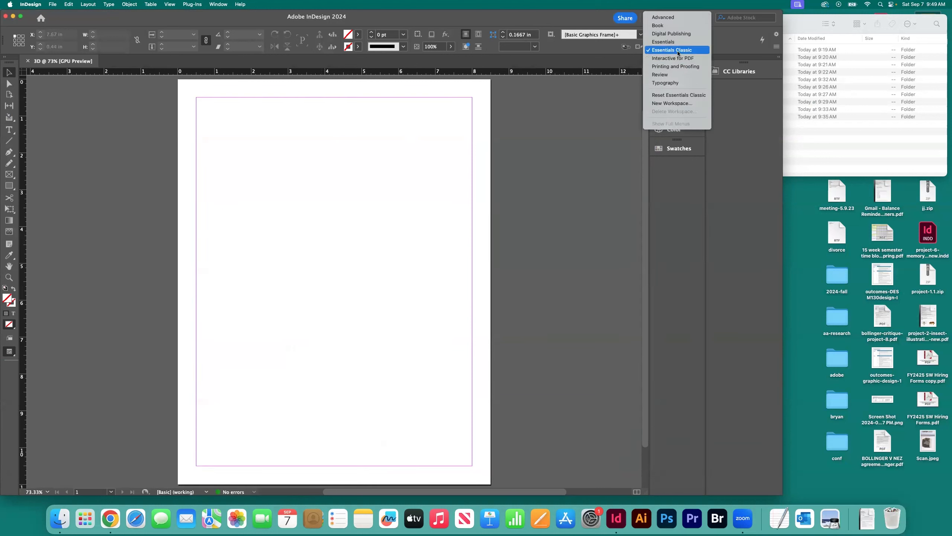
click(677, 95)
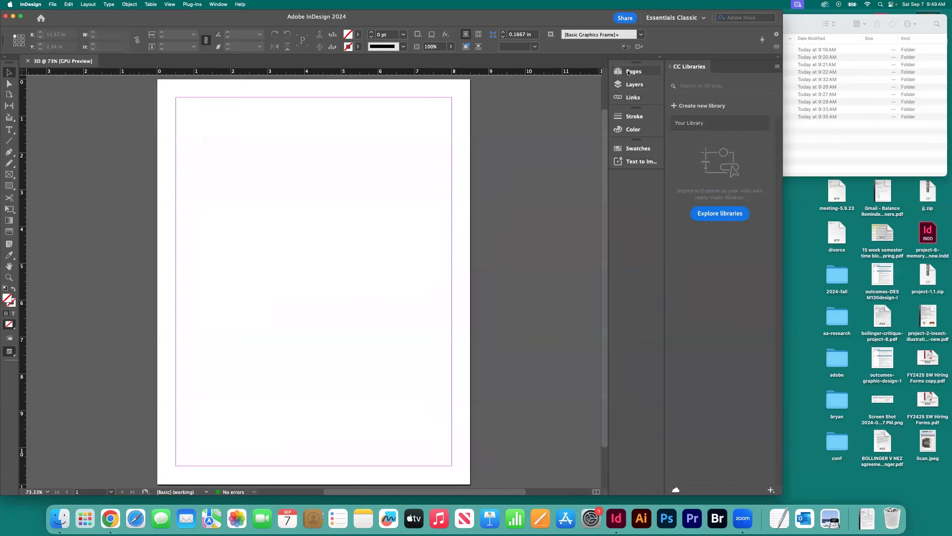
click(8, 73)
Step: Look over the document's pages, layers and links lists, leaving the pages list displayed
click(636, 74)
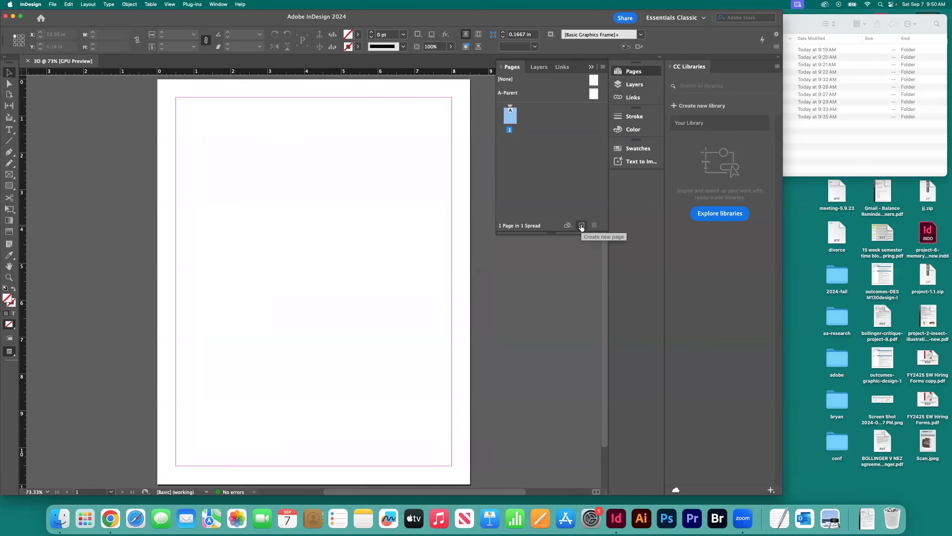
click(635, 86)
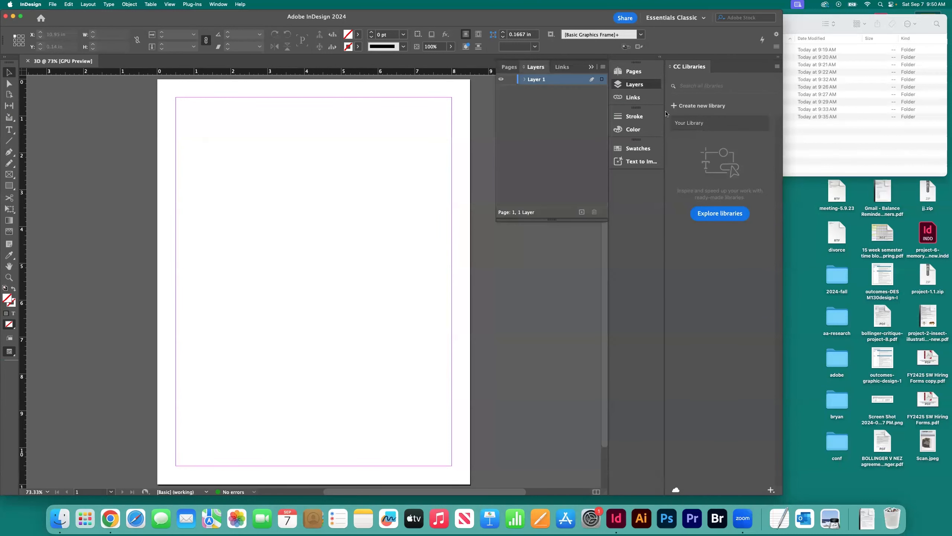
click(632, 97)
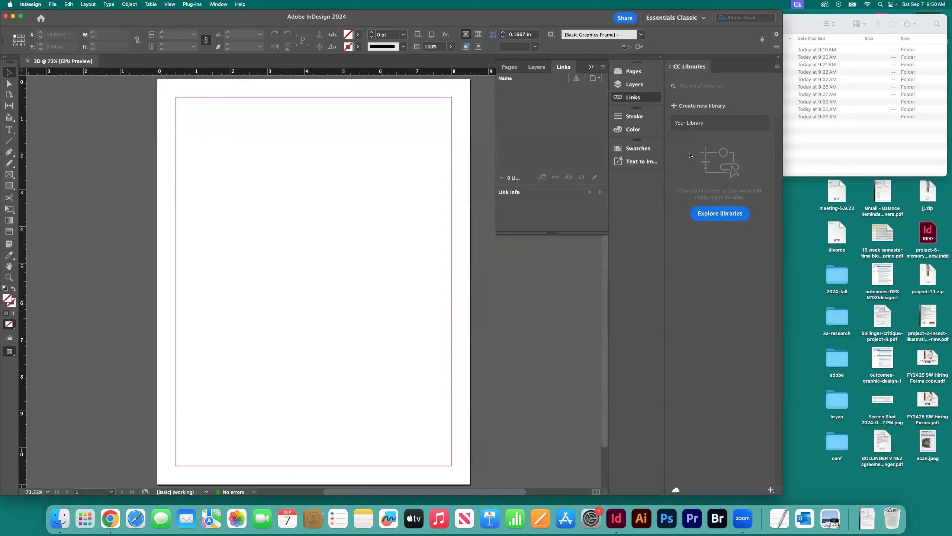
click(633, 75)
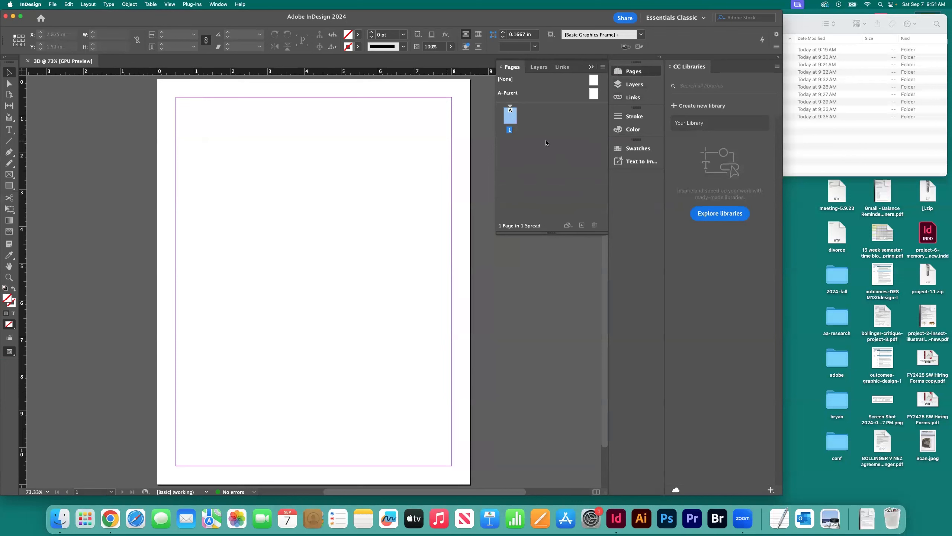
click(52, 4)
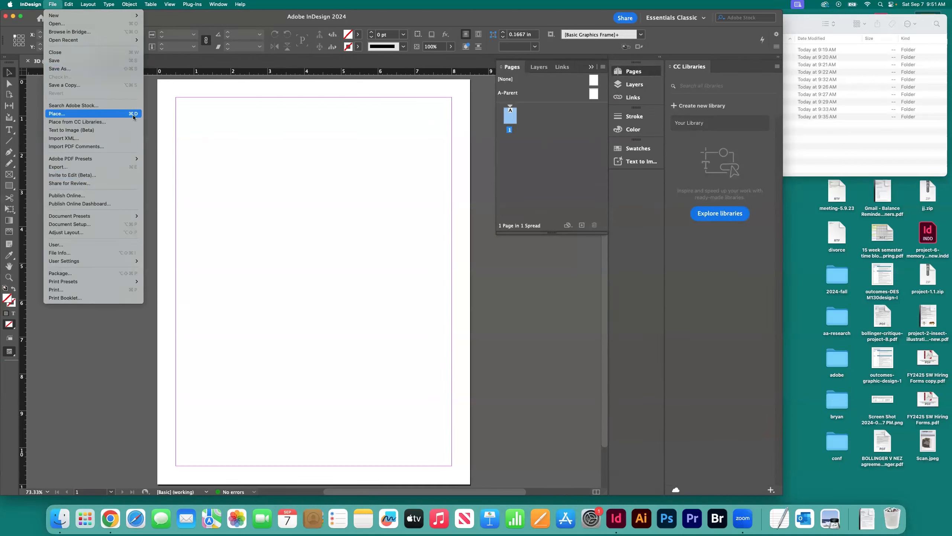
click(86, 114)
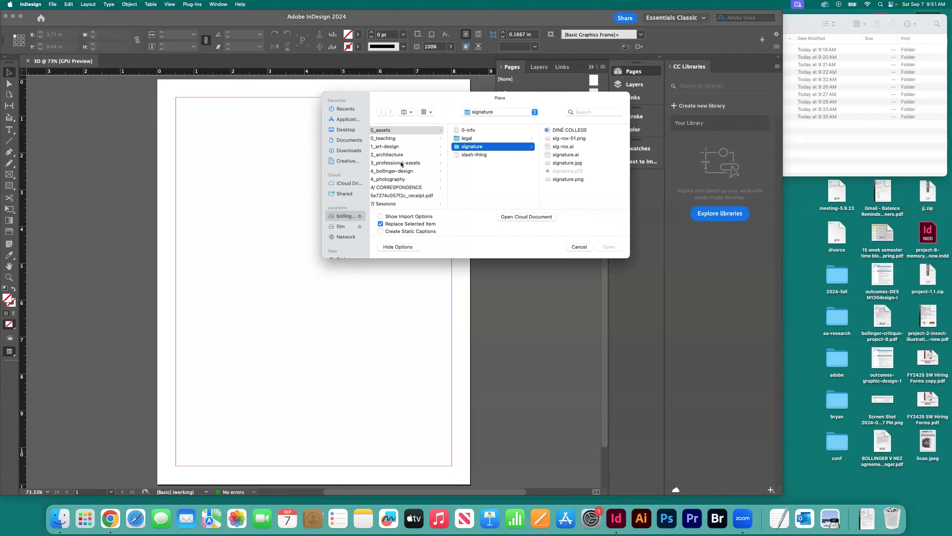
click(340, 216)
click(396, 139)
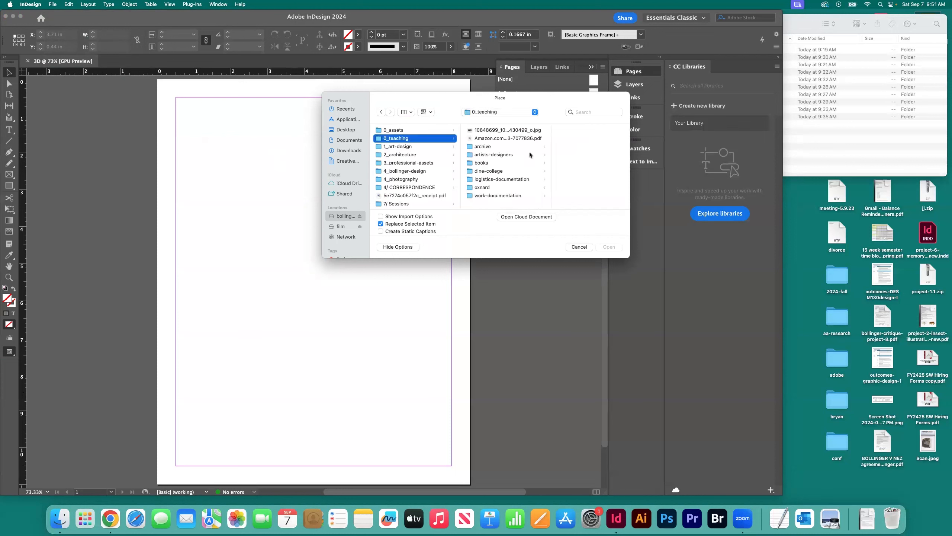
click(488, 146)
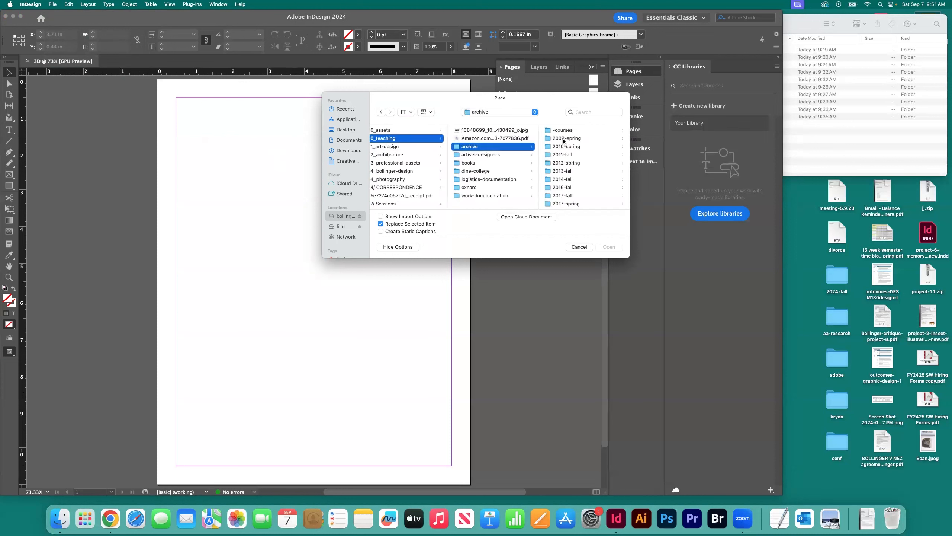
click(480, 163)
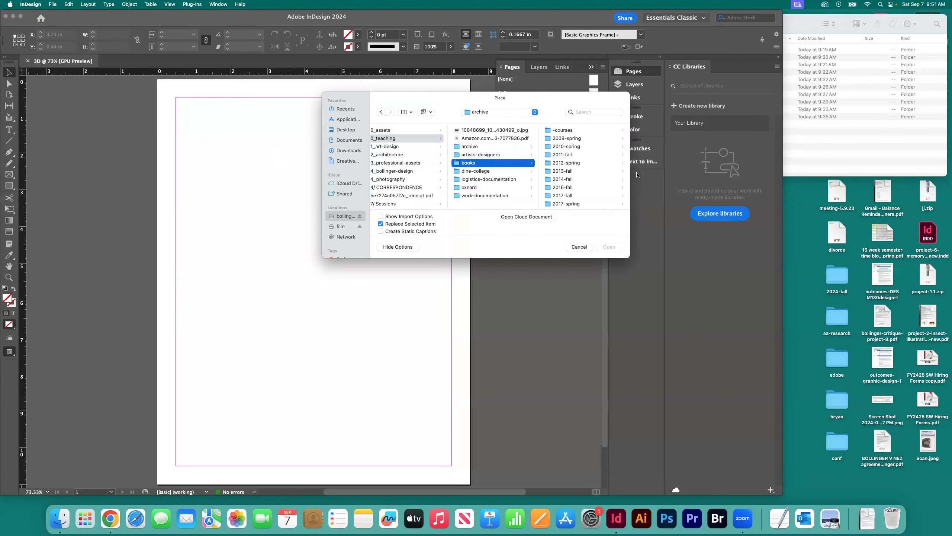
click(569, 131)
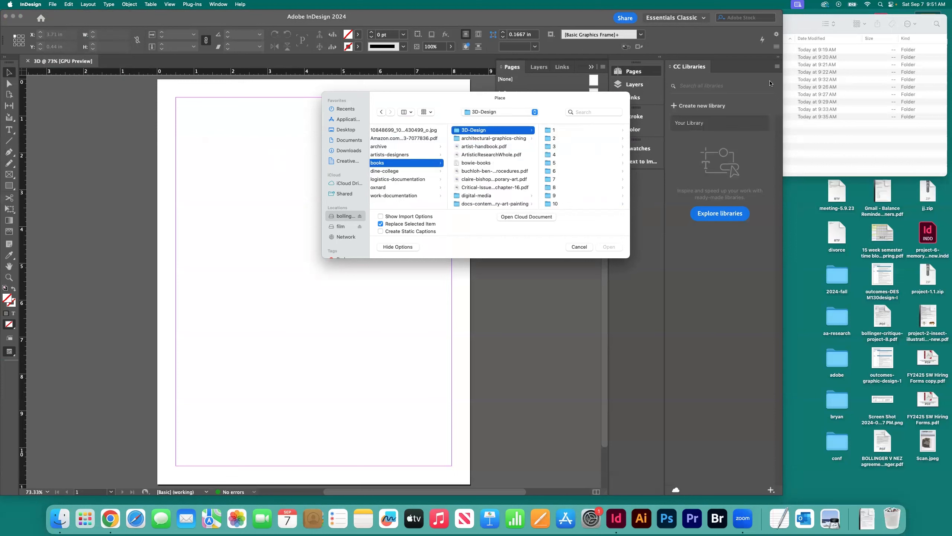
click(831, 131)
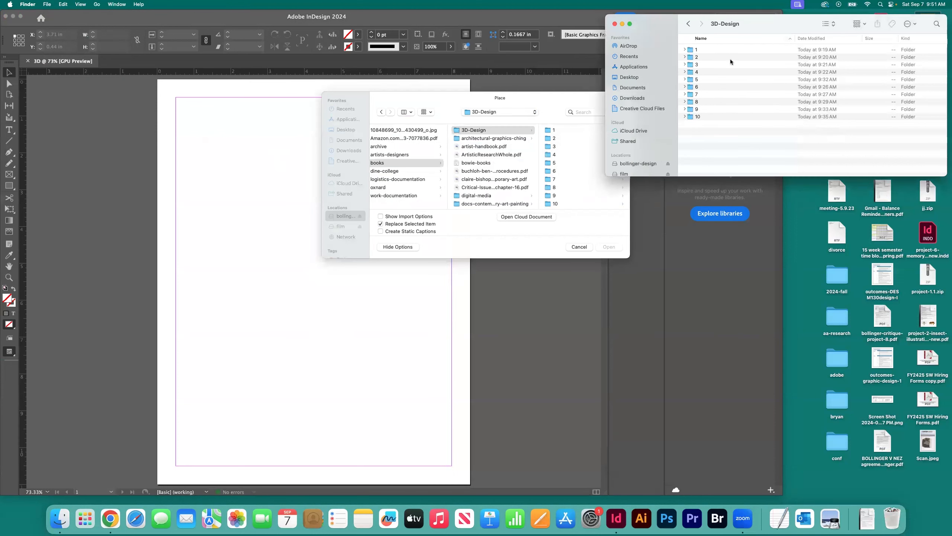
click(544, 100)
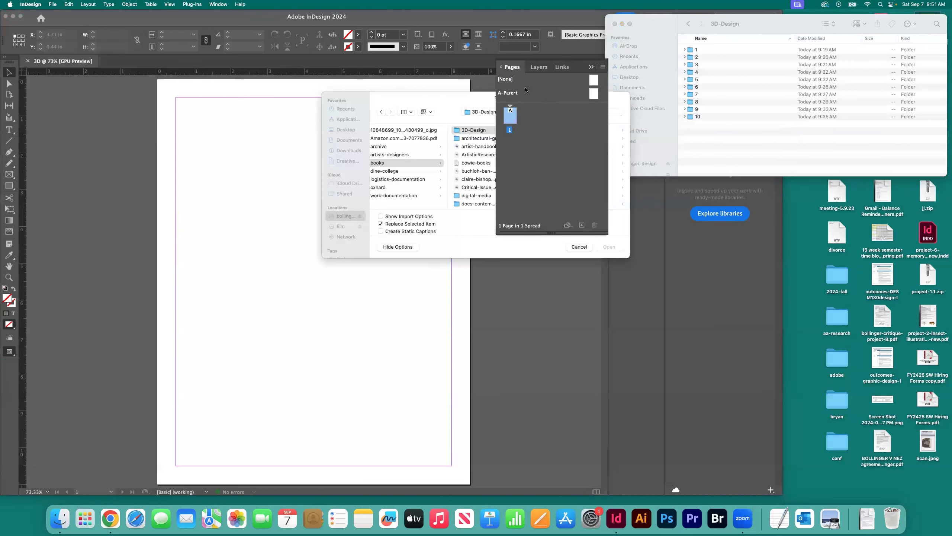
drag(451, 106, 299, 139)
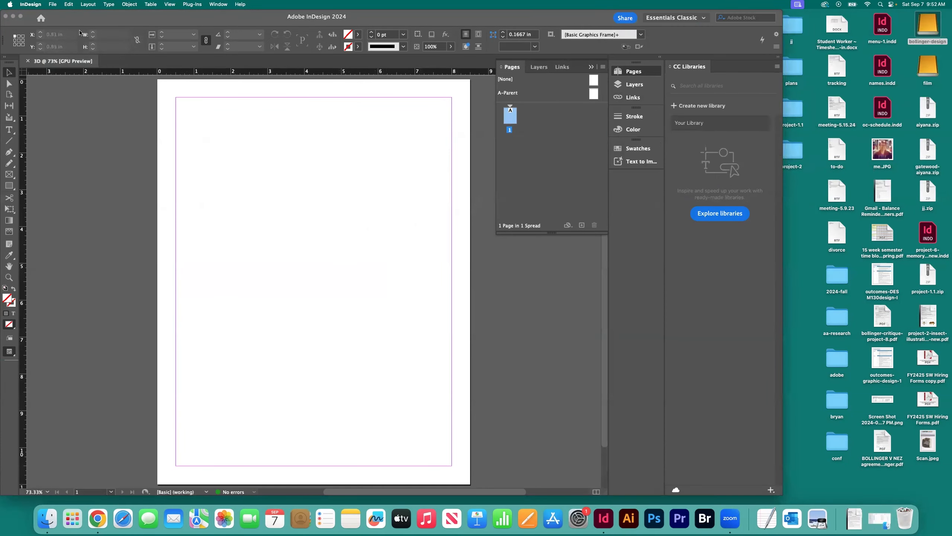
Step: Place 236.JPG from chapter folder 1 of 3D-Design on page 1, with its corner at X 0.5 in, Y 0.5 in on the margins
click(53, 5)
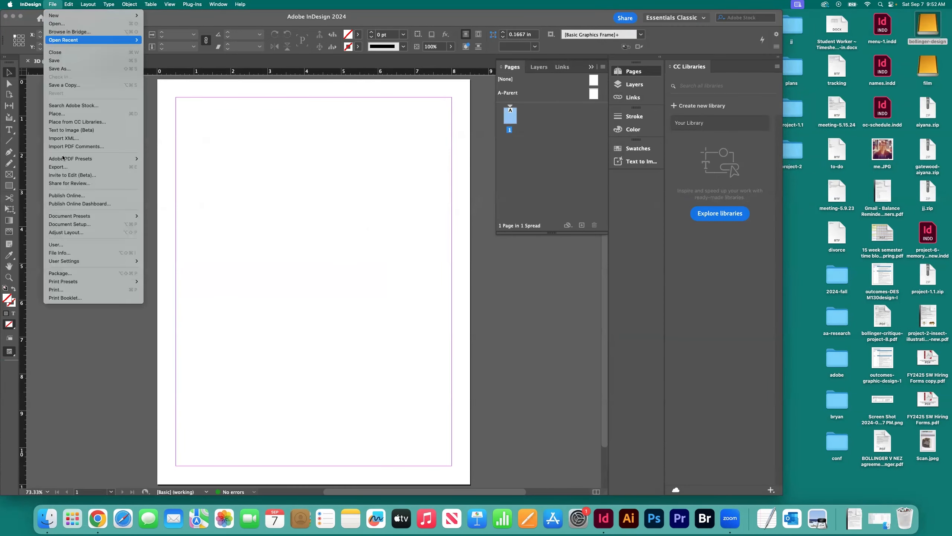
click(60, 114)
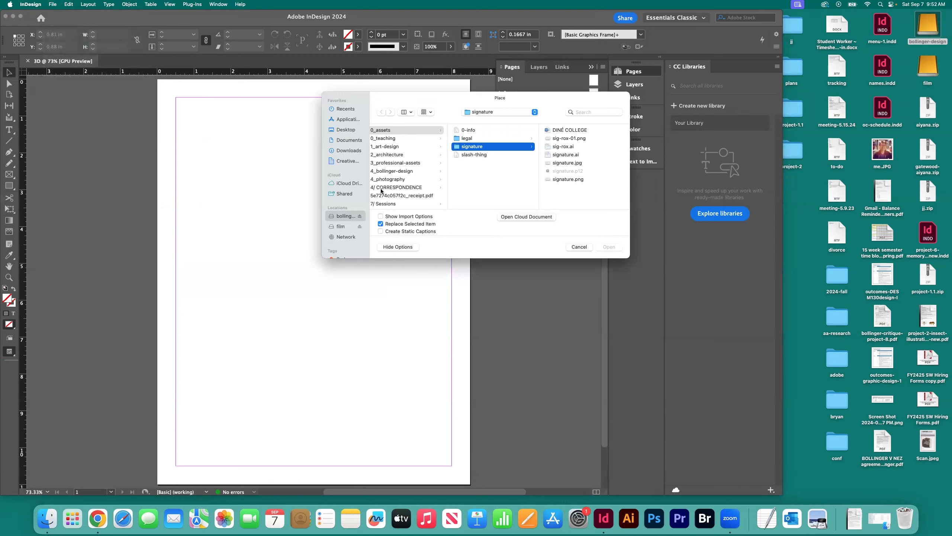
click(390, 139)
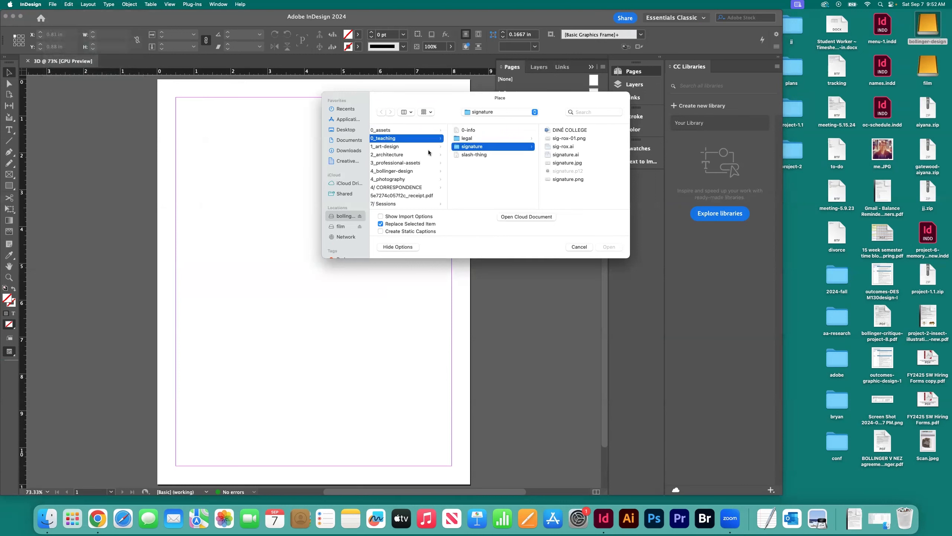
click(487, 162)
click(564, 131)
key(Right)
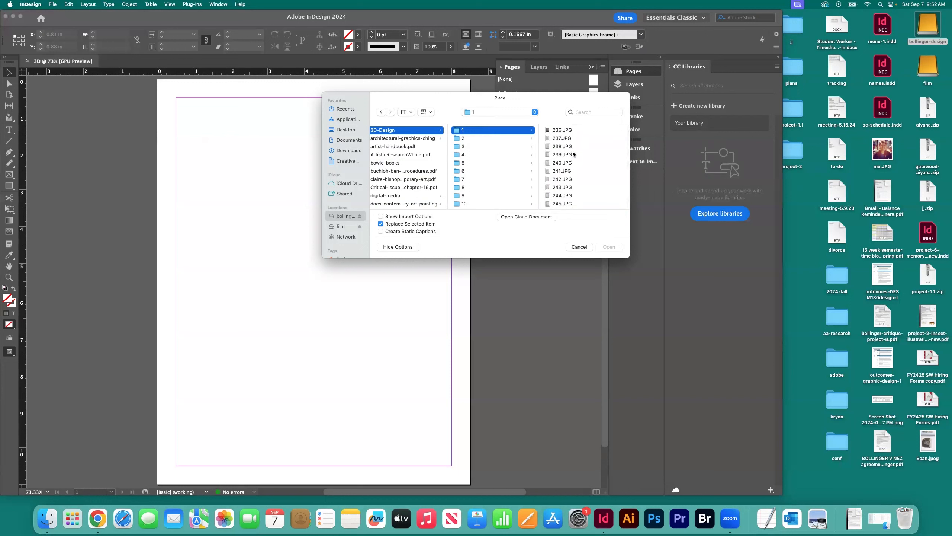
scroll(574, 154, up, 2)
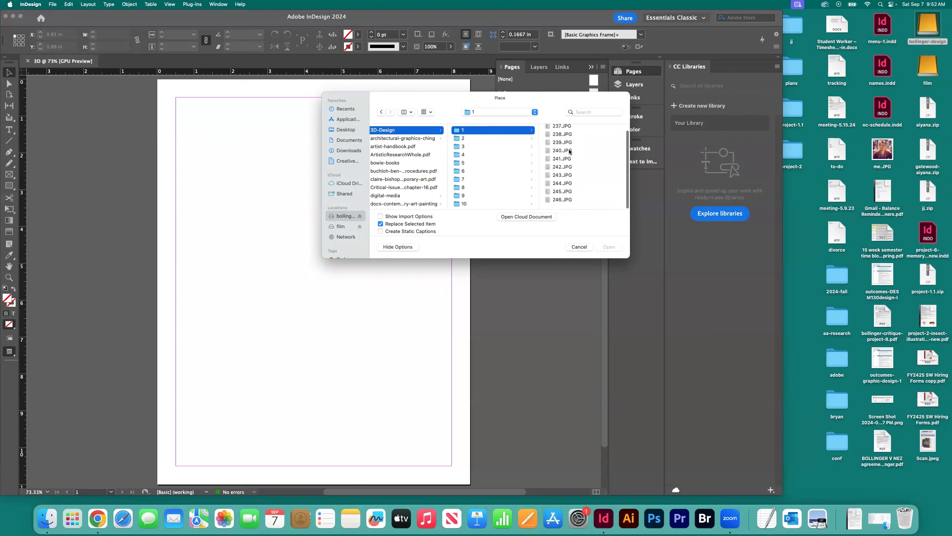
click(561, 135)
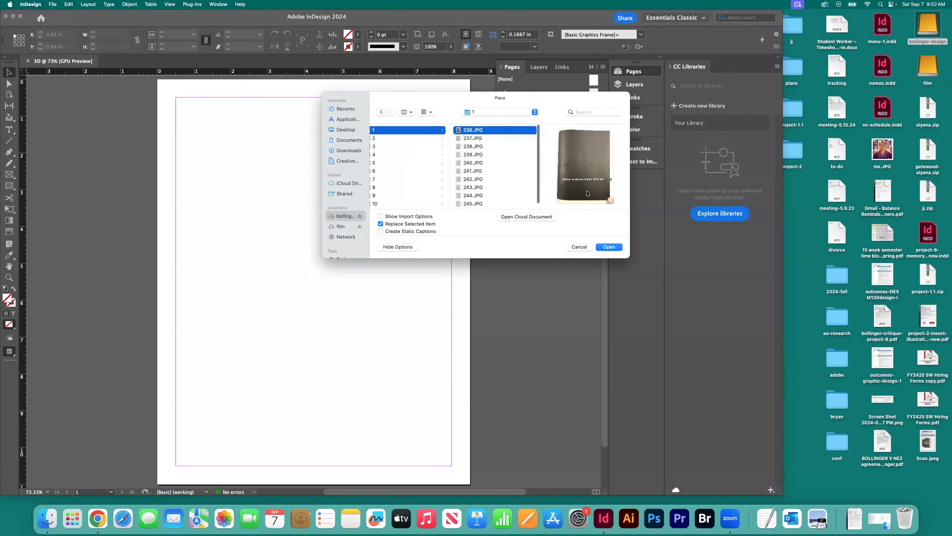
click(608, 248)
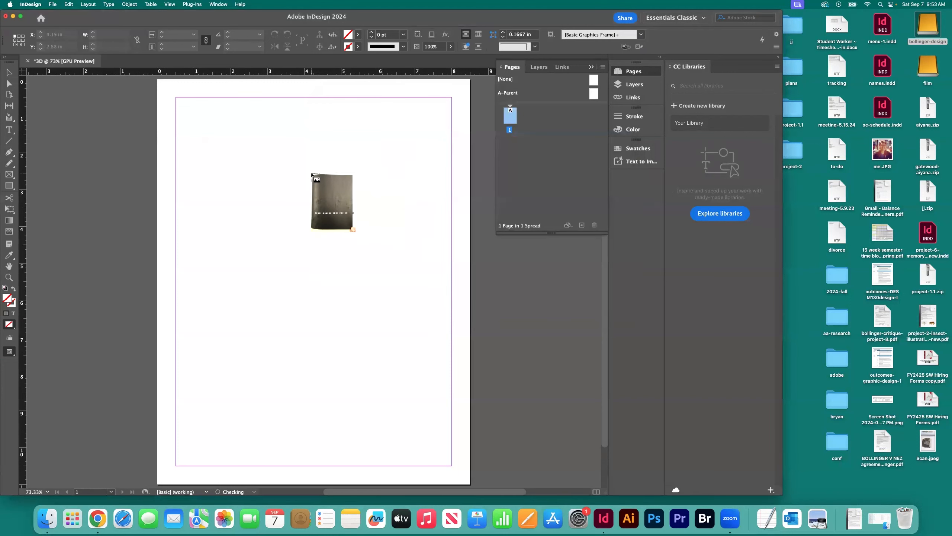
click(314, 173)
drag(300, 198, 259, 148)
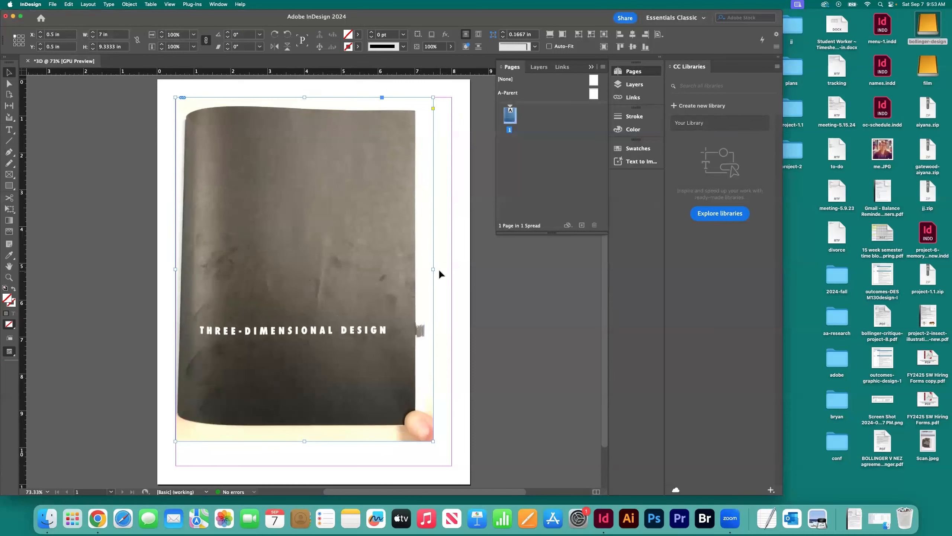
Step: Extend the cover image's frame to the page margins, 7.5 in wide and 10 in high
drag(434, 269, 451, 270)
drag(315, 441, 314, 449)
click(139, 295)
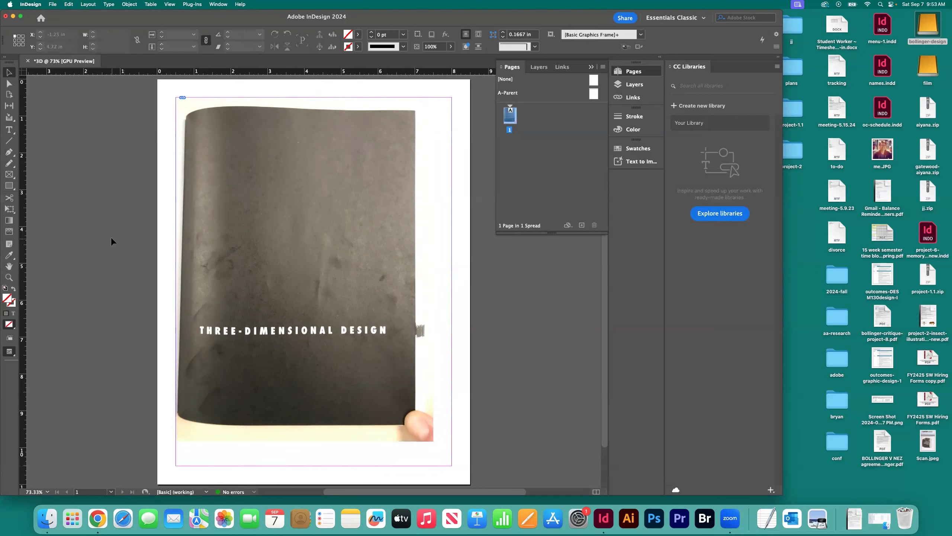
Step: Fit the cover image proportionally to its enlarged frame
drag(123, 218, 213, 231)
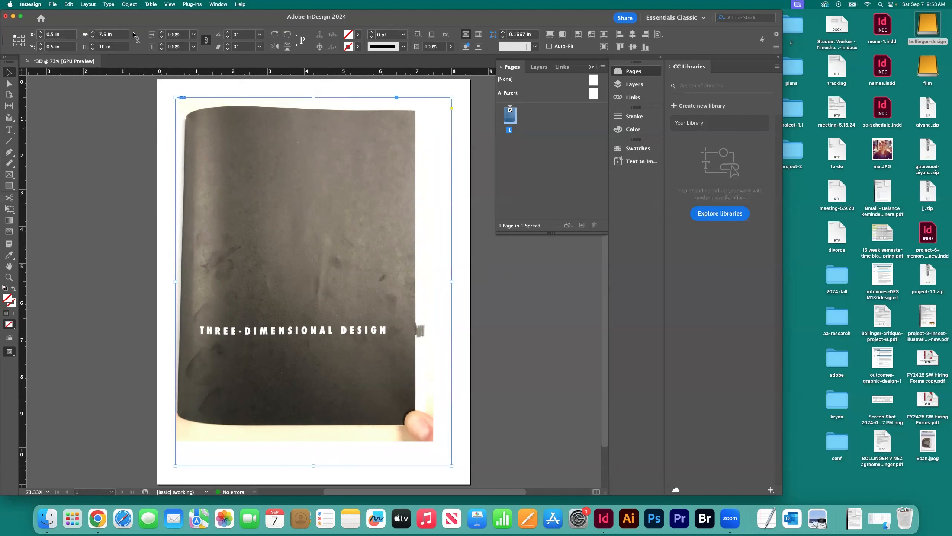
click(129, 4)
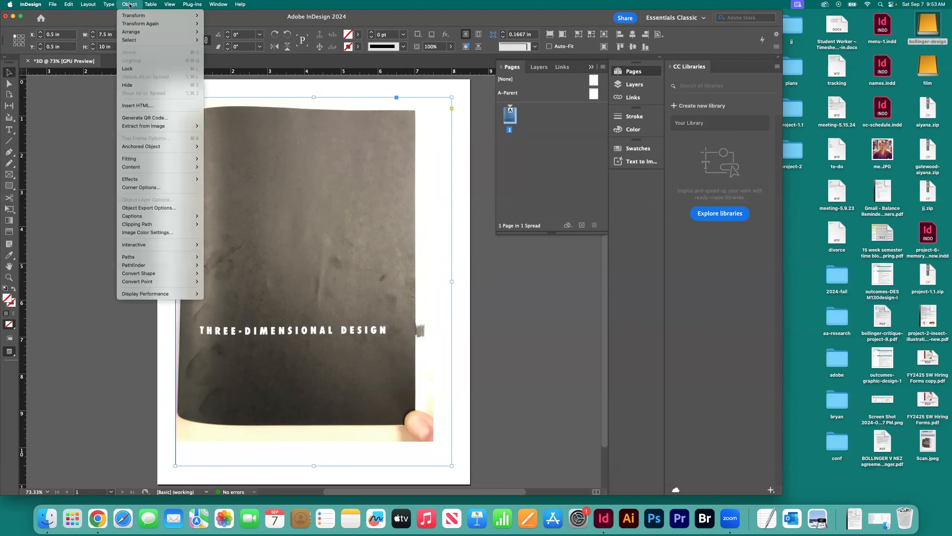
mouse_move(140, 160)
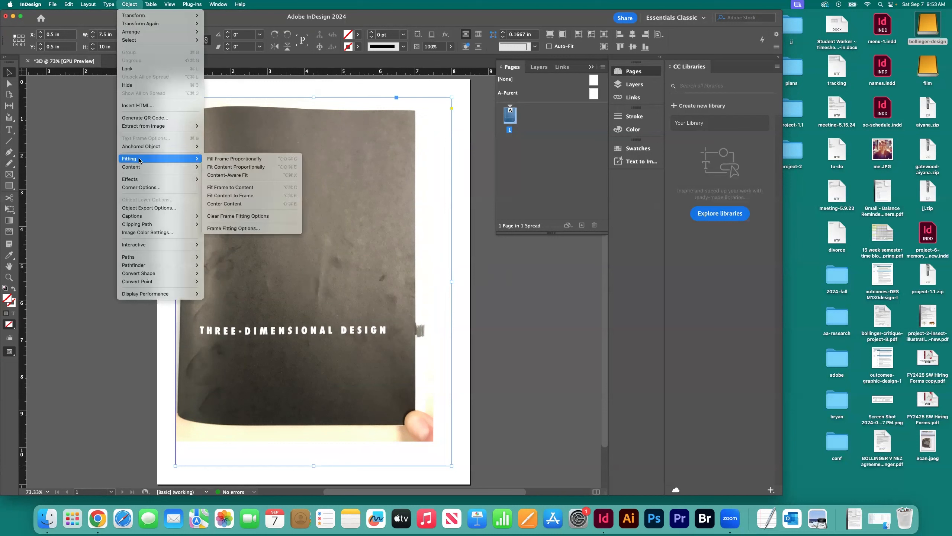
click(236, 167)
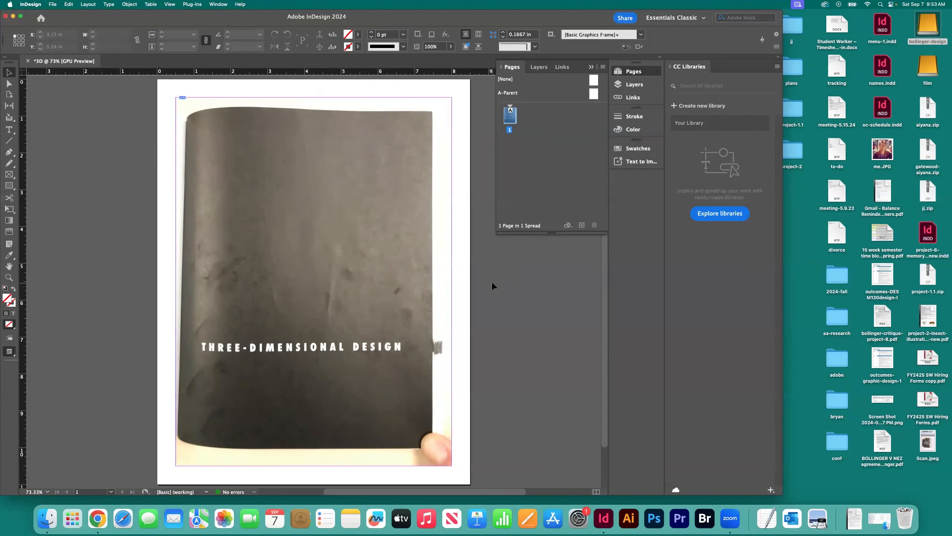
drag(113, 181, 185, 207)
click(122, 190)
drag(123, 171, 199, 194)
click(131, 173)
Step: Restore the minimized 3D-Design folder window and return to the InDesign document
click(879, 518)
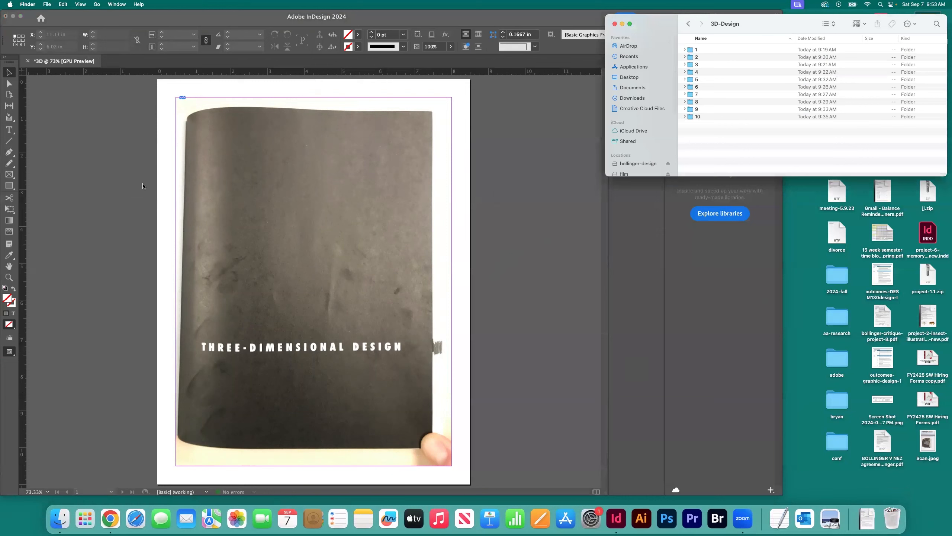
click(134, 171)
Step: Add a second page and paste a copy of the cover image onto it, aligned with the page margins
click(251, 210)
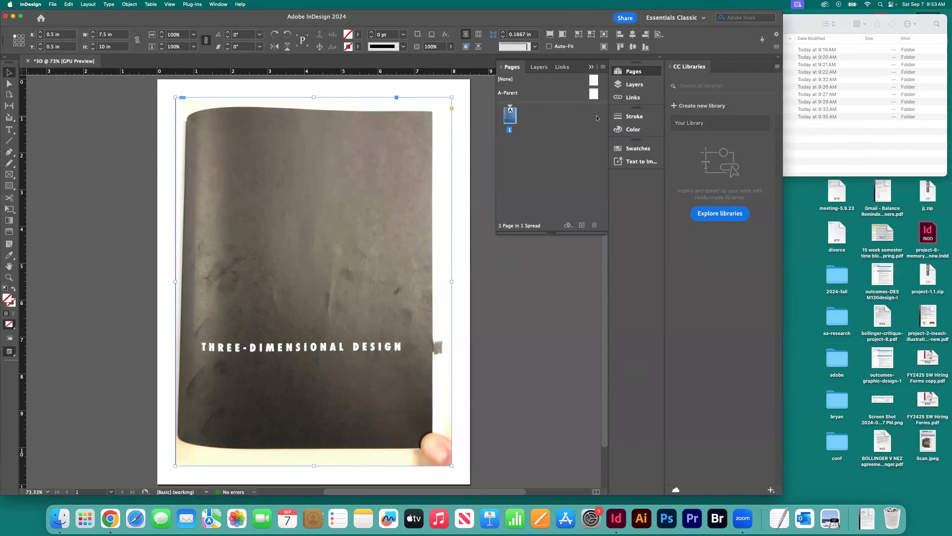
click(582, 225)
key(super+v)
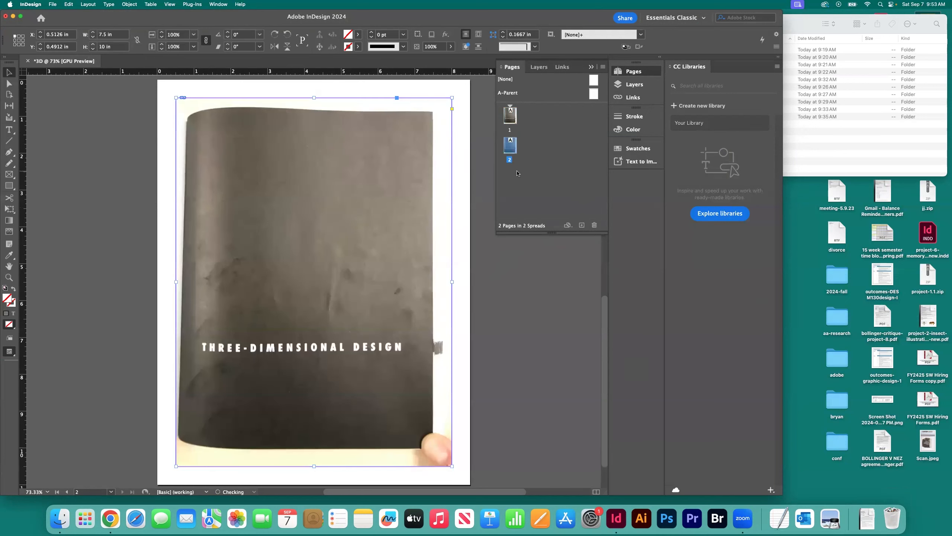
drag(236, 110, 194, 105)
click(149, 119)
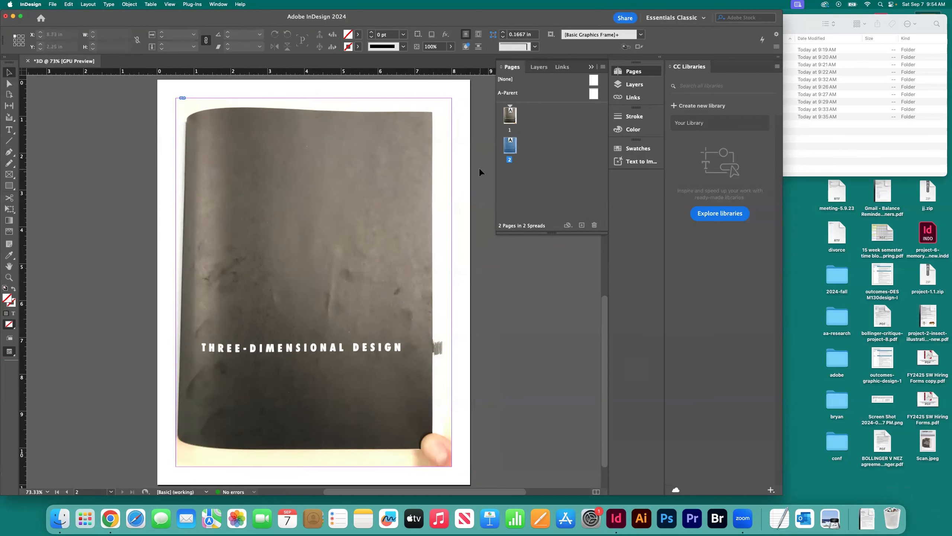
Step: Check the image file numbers in chapter folders 1 and 10 of the 3D-Design folder, and return to the InDesign document
click(836, 134)
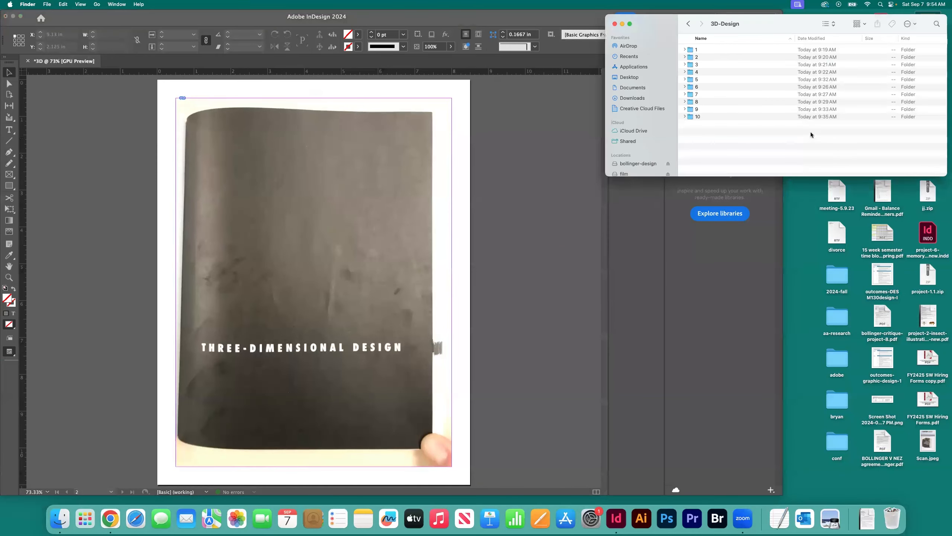
click(684, 50)
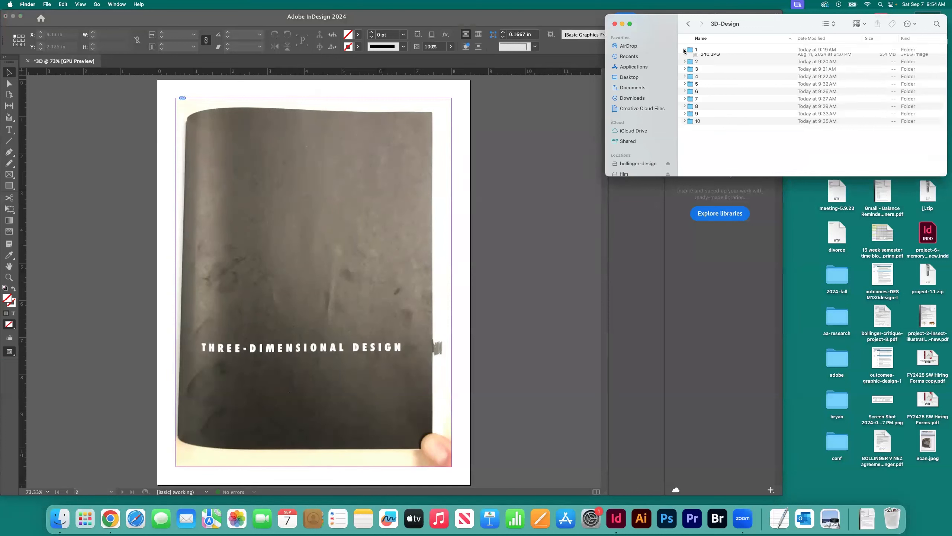
click(684, 49)
click(684, 57)
click(684, 57)
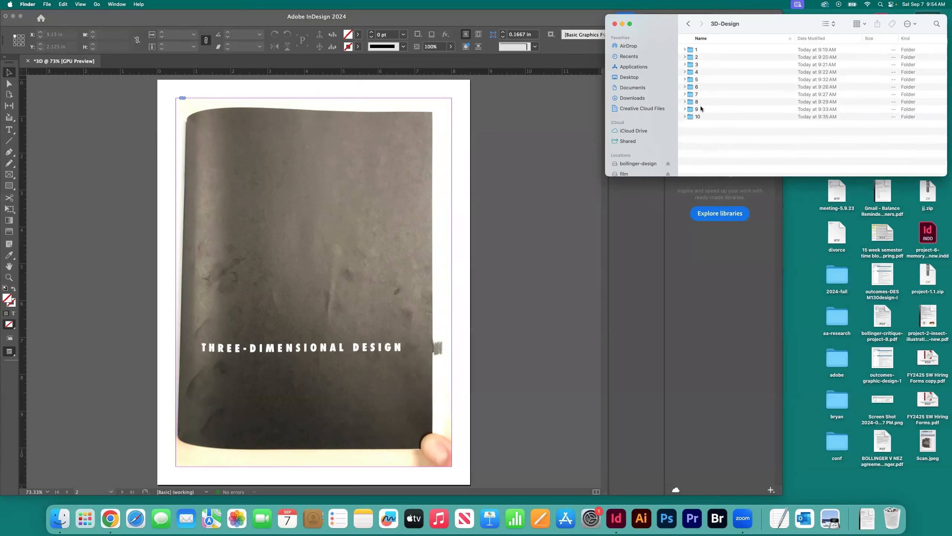
click(684, 116)
scroll(736, 134, down, 3)
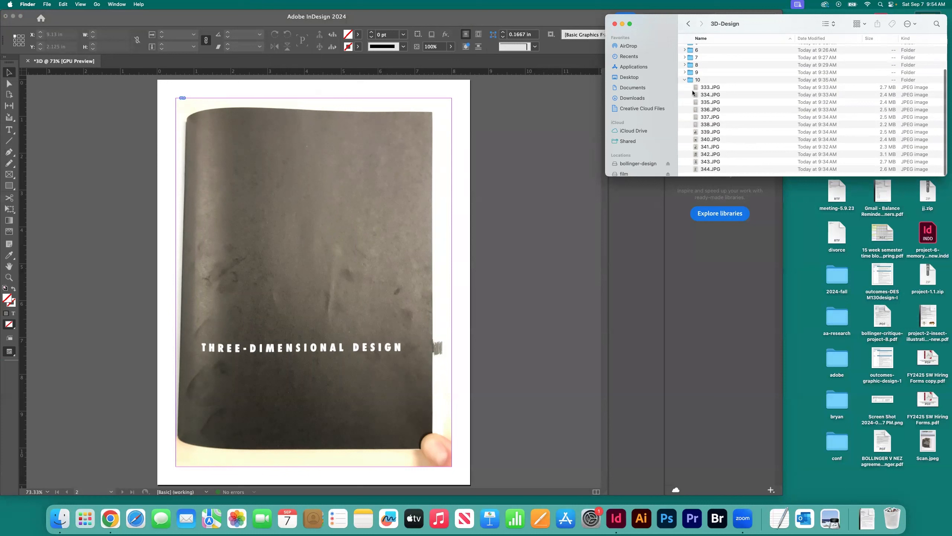
scroll(693, 92, up, 2)
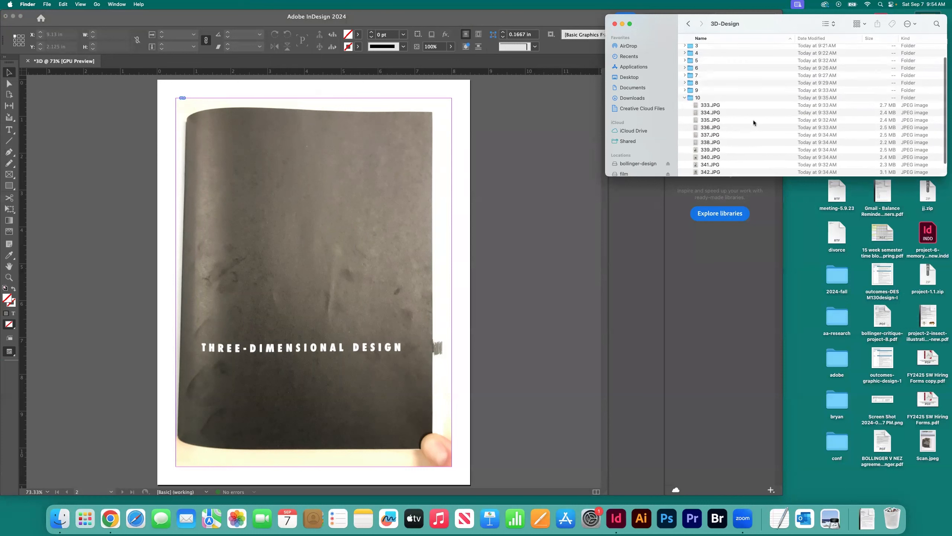
click(685, 97)
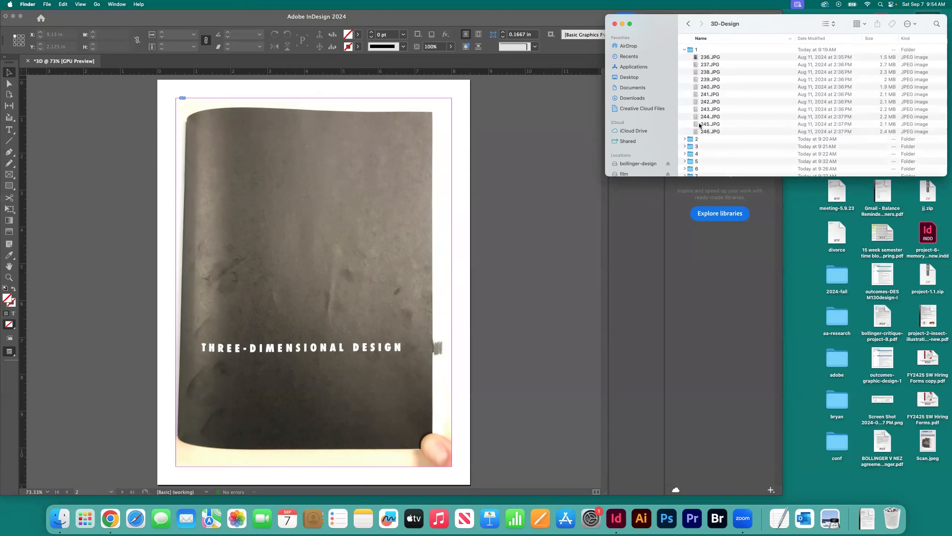
click(685, 51)
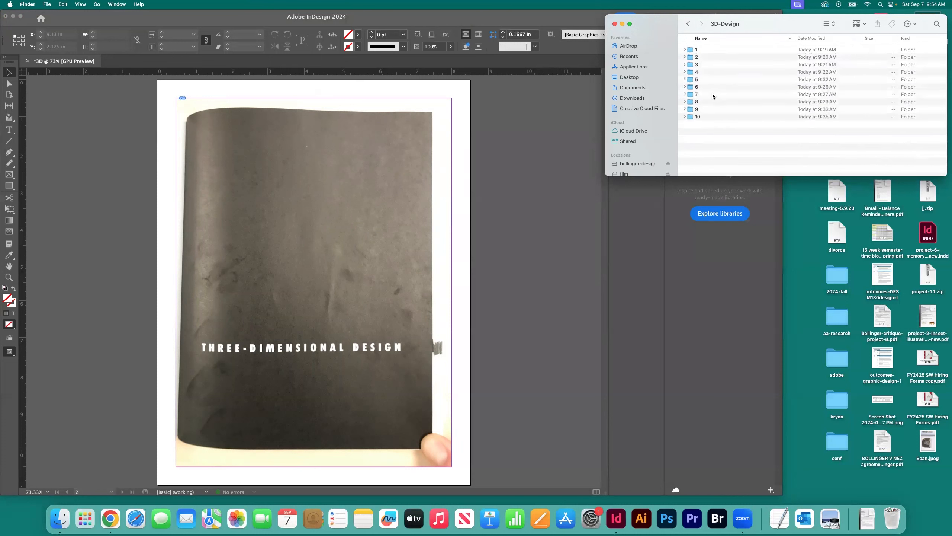
click(685, 118)
scroll(740, 122, down, 2)
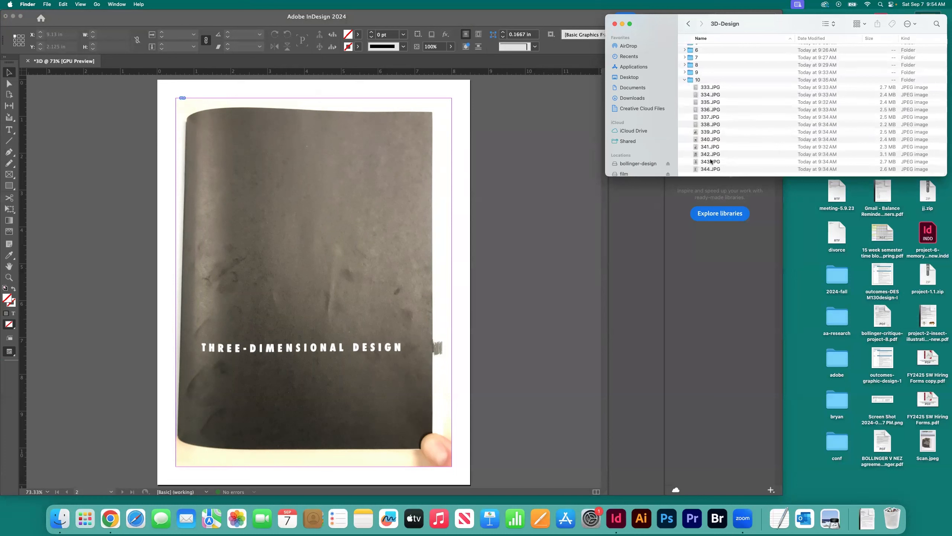
click(524, 137)
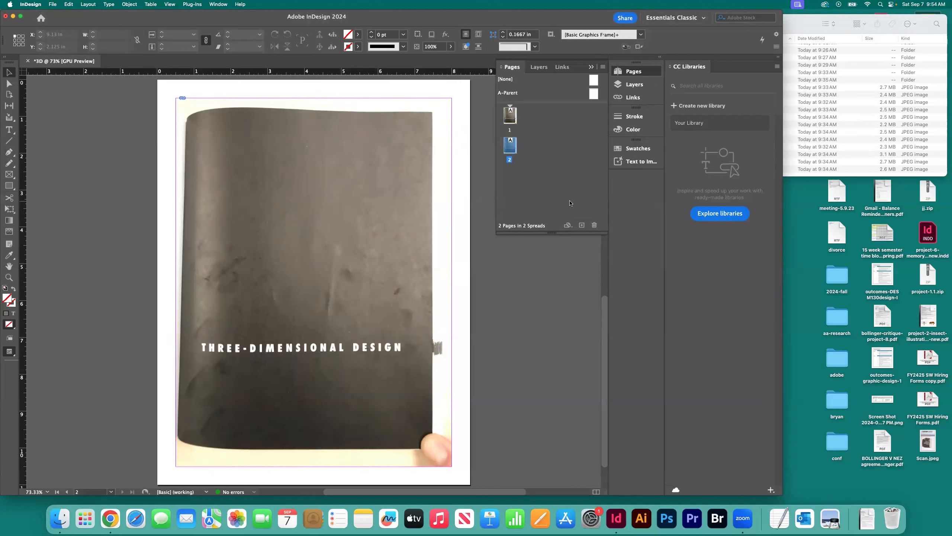
Step: Add blank pages at the end of the document until it has 120 pages
click(581, 226)
click(581, 227)
click(582, 226)
click(582, 227)
click(582, 226)
click(582, 226)
click(582, 226)
double_click(582, 226)
double_click(582, 226)
click(582, 226)
double_click(582, 227)
click(581, 226)
double_click(581, 226)
click(581, 227)
double_click(581, 226)
click(582, 226)
double_click(581, 226)
click(582, 226)
double_click(582, 226)
click(581, 226)
double_click(582, 226)
double_click(582, 226)
click(582, 226)
double_click(582, 226)
click(582, 227)
double_click(582, 226)
click(581, 226)
double_click(582, 227)
click(582, 226)
double_click(582, 226)
double_click(582, 226)
click(581, 226)
double_click(582, 226)
click(582, 226)
double_click(582, 226)
click(582, 226)
double_click(582, 226)
click(582, 226)
double_click(582, 226)
click(581, 226)
double_click(582, 227)
double_click(582, 226)
click(582, 226)
double_click(582, 226)
double_click(582, 226)
click(582, 227)
double_click(582, 226)
click(582, 226)
double_click(582, 227)
click(582, 226)
double_click(581, 227)
click(582, 226)
double_click(582, 226)
click(581, 226)
double_click(581, 226)
click(582, 226)
double_click(582, 226)
click(582, 226)
double_click(582, 226)
double_click(582, 226)
click(582, 226)
double_click(581, 226)
click(582, 226)
double_click(582, 226)
click(582, 227)
double_click(581, 226)
double_click(582, 226)
click(582, 226)
double_click(581, 226)
click(582, 227)
double_click(582, 226)
click(582, 226)
double_click(582, 226)
double_click(581, 226)
double_click(582, 226)
double_click(581, 226)
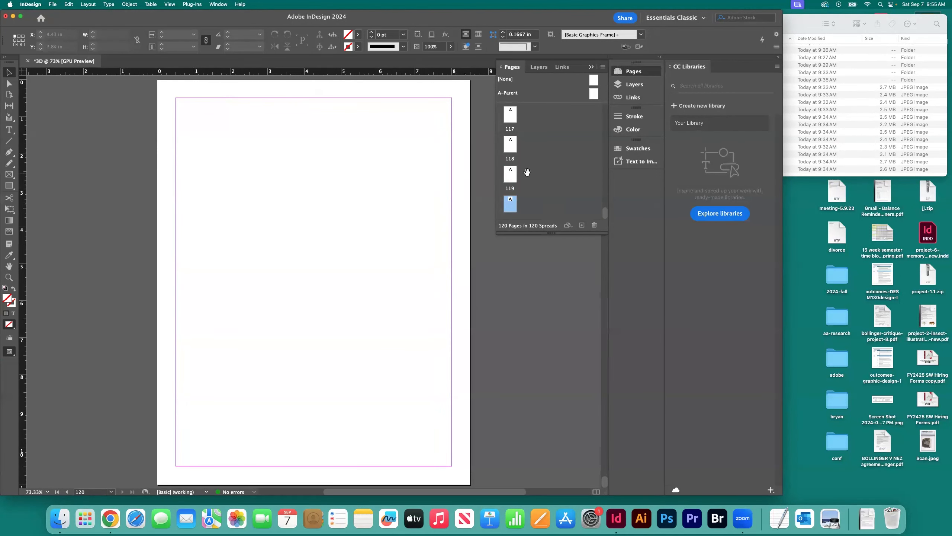
Step: Paste a copy of the cover image within the margins of each of pages 3, 4 and 5
drag(604, 212, 605, 113)
double_click(510, 145)
drag(127, 116, 251, 158)
double_click(510, 177)
scroll(525, 176, down, 2)
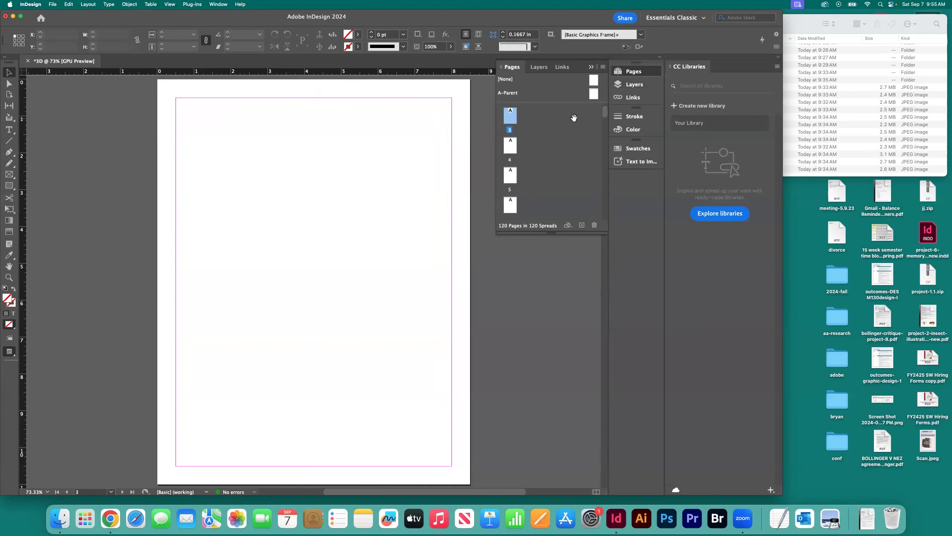
scroll(526, 146, up, 1)
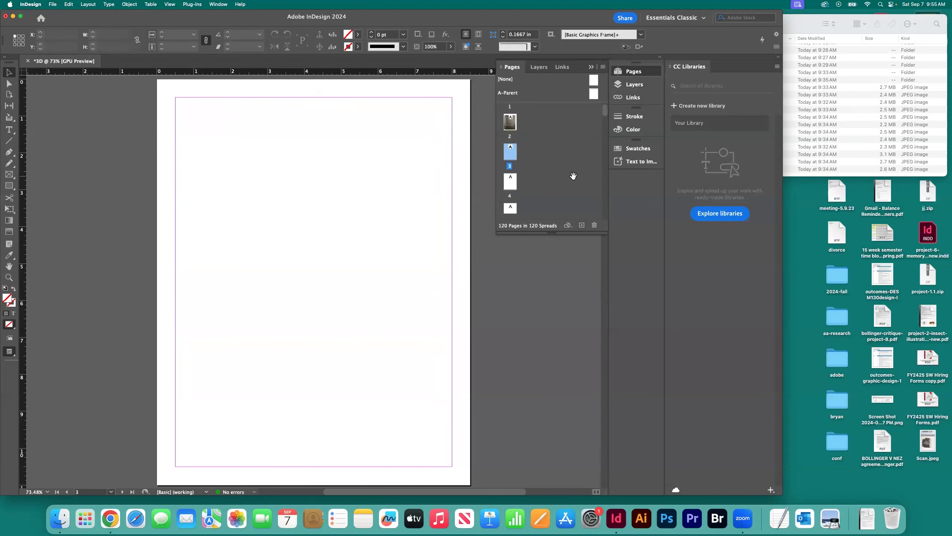
double_click(510, 183)
key(alt+shift+super+v)
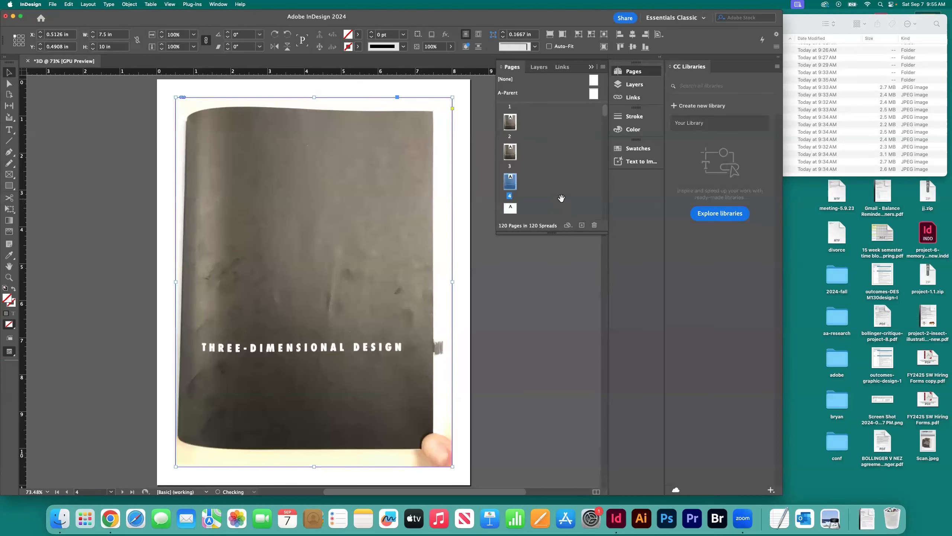
scroll(561, 198, down, 1)
double_click(511, 196)
key(alt+shift+super+v)
Step: Continue pasting one copy of the cover image within the margins of each page from 6 to 11
scroll(555, 202, down, 1)
double_click(512, 203)
scroll(525, 202, down, 2)
double_click(510, 195)
scroll(514, 197, down, 2)
double_click(513, 197)
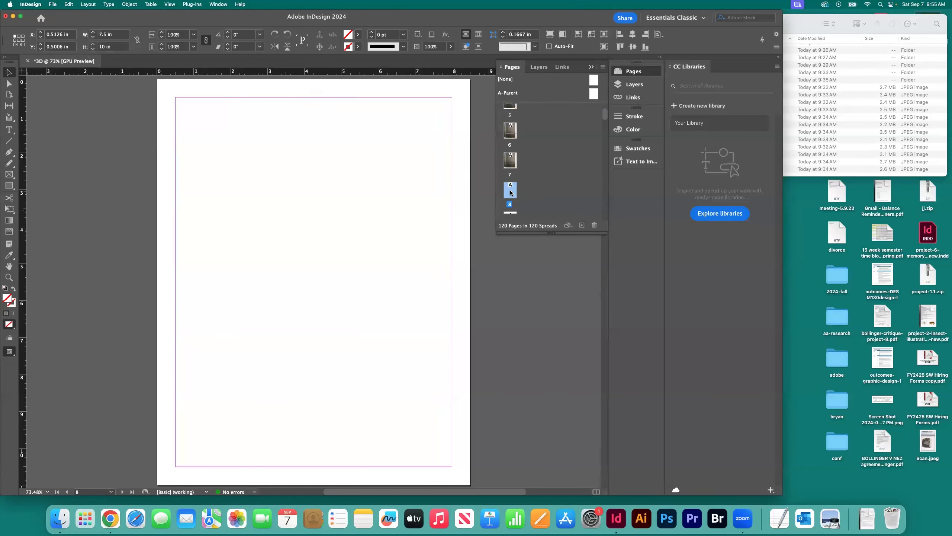
scroll(513, 184, down, 2)
double_click(512, 172)
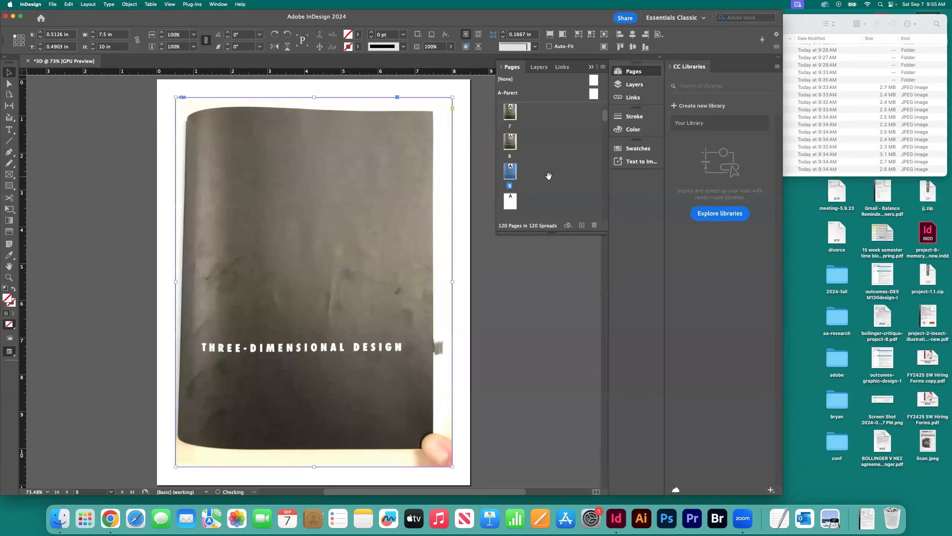
scroll(521, 171, down, 2)
double_click(510, 154)
double_click(510, 184)
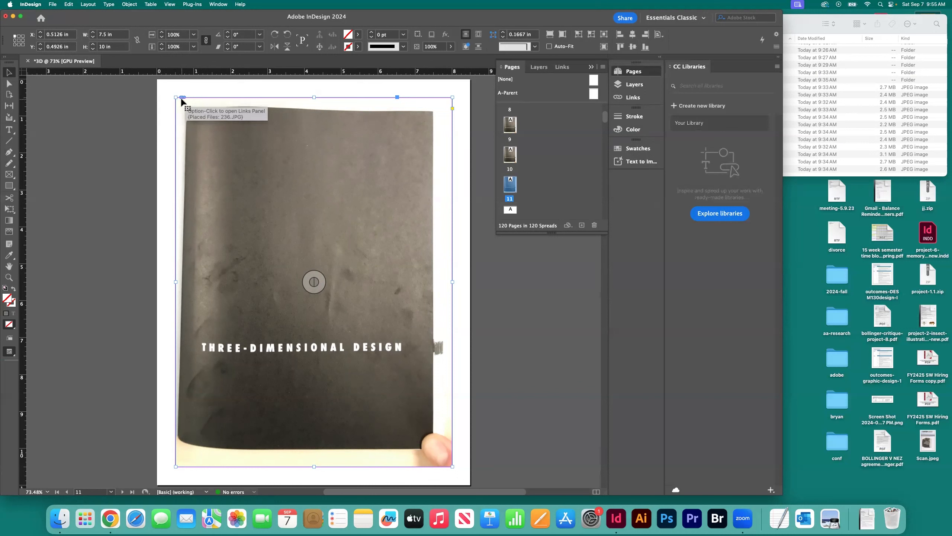
Step: Review the document's links to 236.JPG, collapse their group, and return to the page thumbnails
click(635, 97)
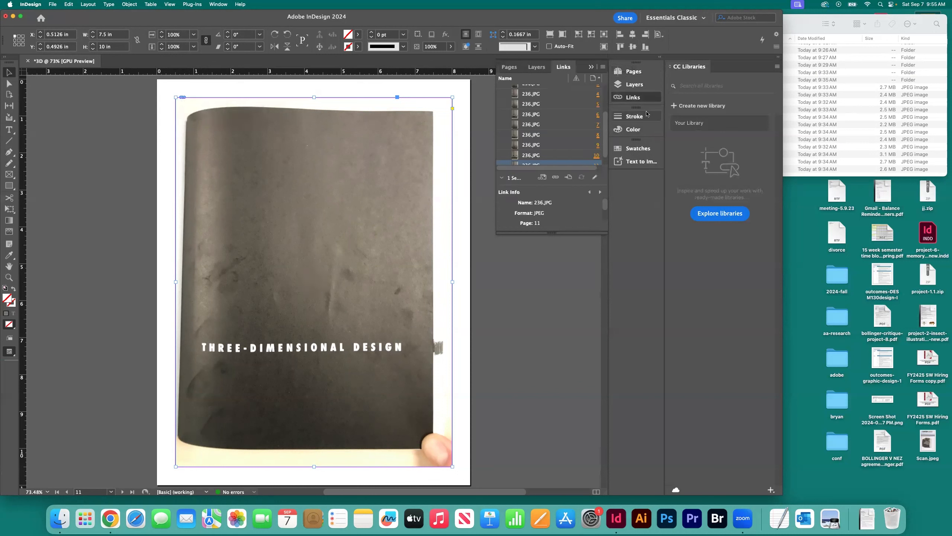
scroll(556, 135, up, 3)
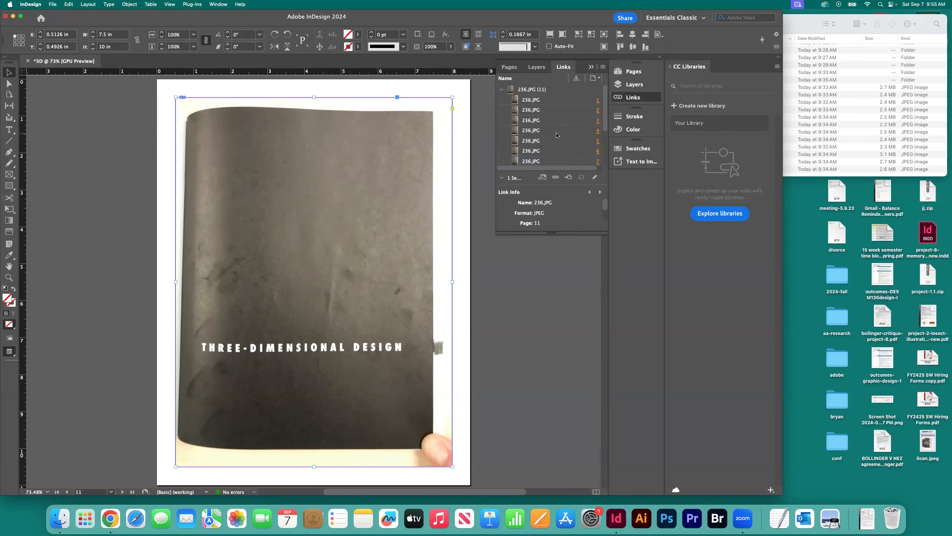
click(502, 90)
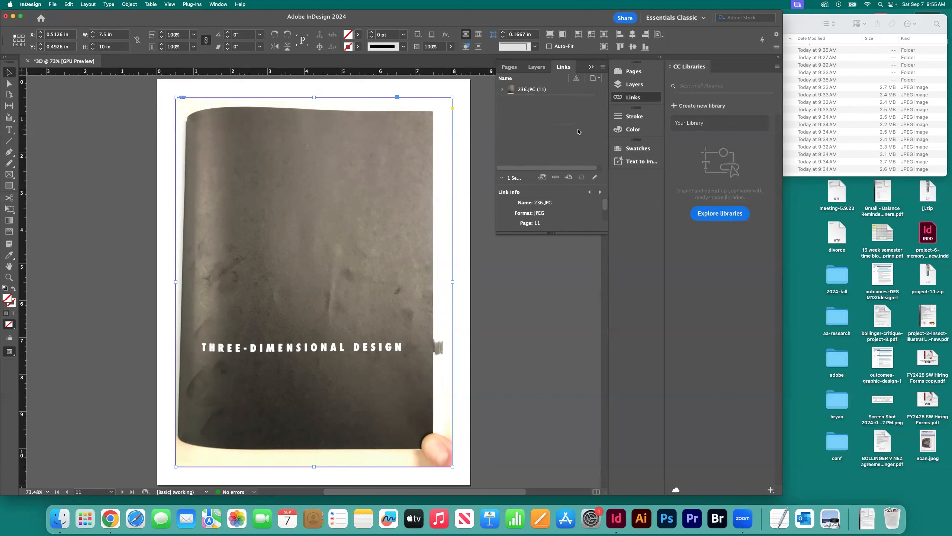
click(633, 71)
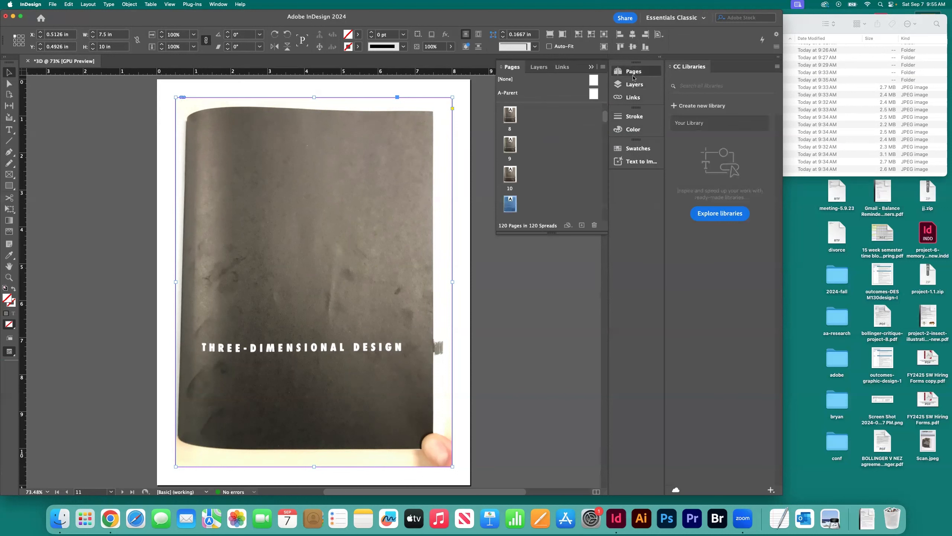
Step: Paste a copy of the cover image within the margins of each page from 12 to 15
double_click(510, 186)
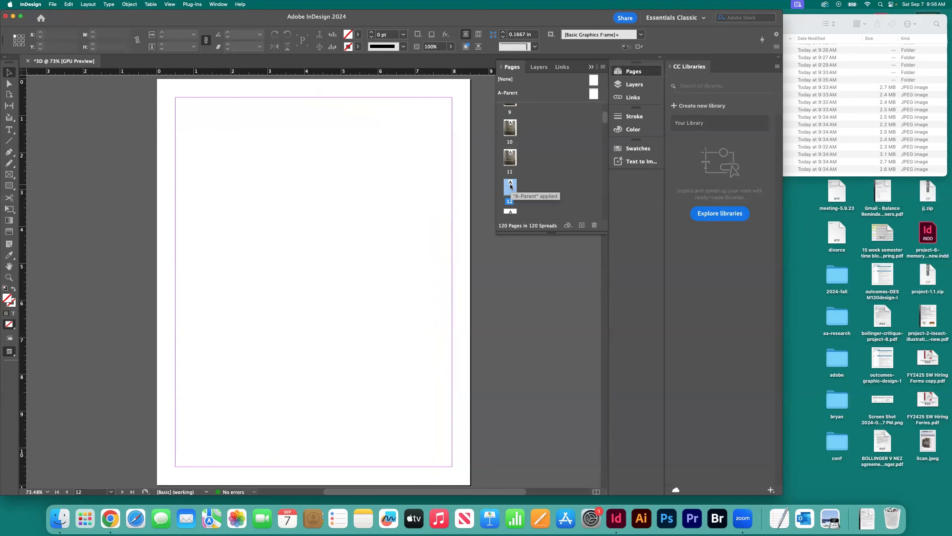
key(super+v)
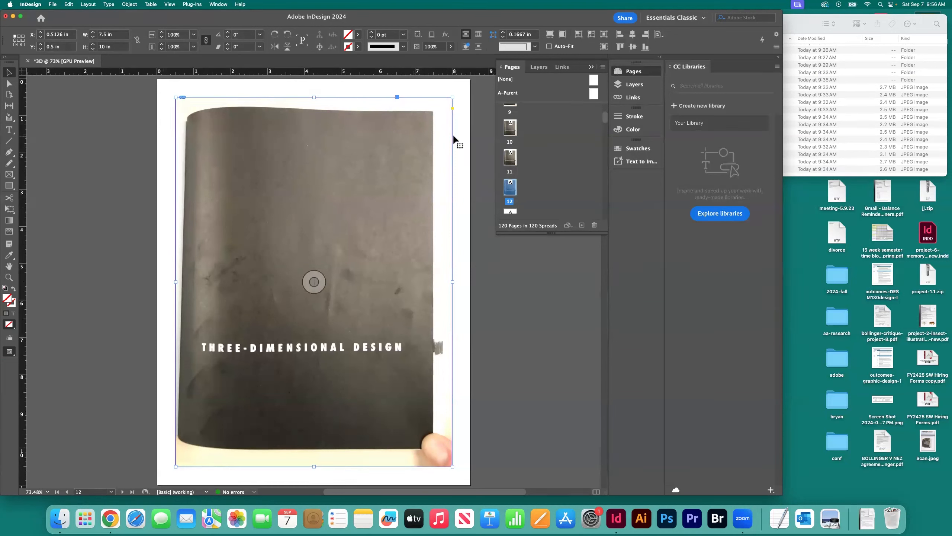
scroll(542, 190, down, 2)
double_click(512, 183)
key(super+alt+shift+v)
scroll(555, 193, down, 1)
click(513, 179)
double_click(513, 180)
key(super+alt+shift+v)
scroll(513, 179, down, 1)
double_click(513, 179)
key(super+alt+shift+v)
scroll(551, 185, down, 1)
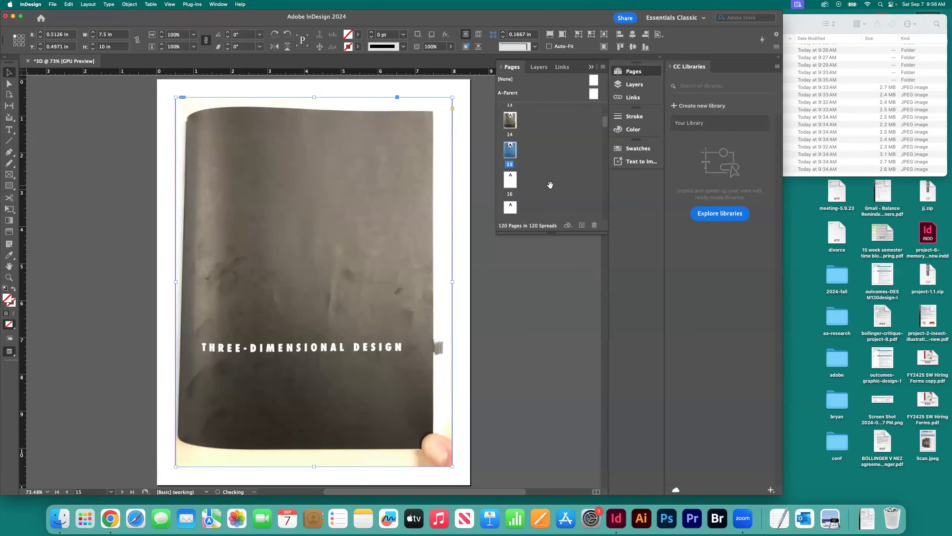
Step: Fill pages 16 to 19 with one pasted copy of the cover image each, within the margins
double_click(512, 182)
key(super+alt+shift+v)
scroll(534, 185, down, 1)
double_click(510, 170)
key(super+alt+shift+v)
scroll(542, 181, down, 1)
double_click(511, 169)
key(super+alt+shift+v)
scroll(525, 183, down, 1)
double_click(513, 176)
key(super+alt+shift+v)
scroll(514, 175, down, 1)
Step: Place a pasted copy of the cover image within the margins of each page from 20 to 23
double_click(511, 170)
key(super+alt+shift+v)
scroll(537, 184, down, 1)
double_click(510, 161)
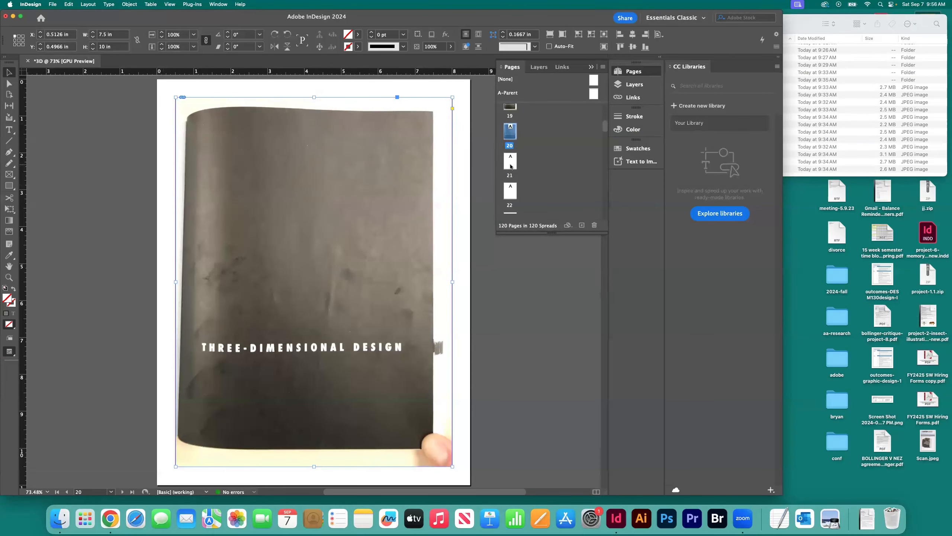
key(super+alt+shift+v)
double_click(510, 191)
key(super+alt+shift+v)
scroll(511, 191, down, 1)
double_click(510, 183)
key(super+alt+shift+v)
scroll(525, 185, down, 1)
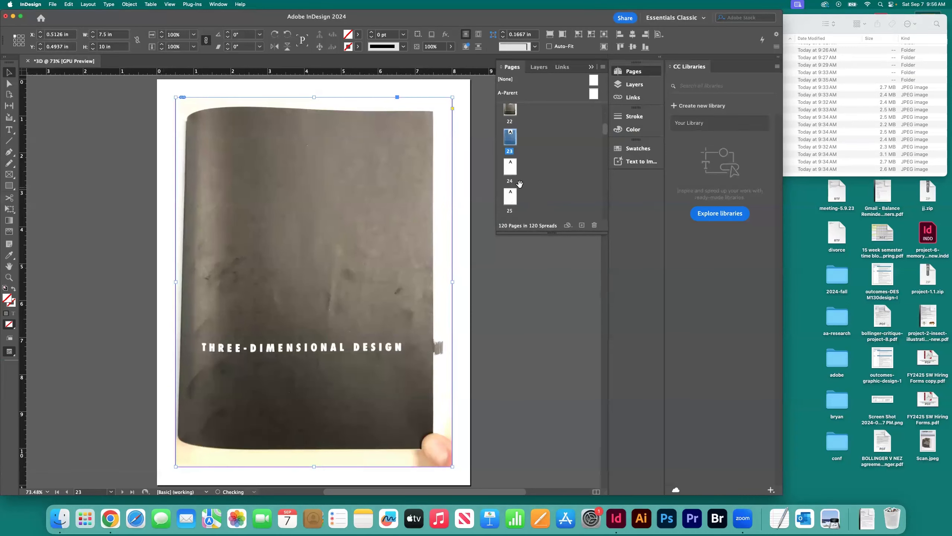
Step: Paste a copy of the cover image in place within the margins of pages 24 and 25
double_click(509, 170)
key(super+alt+shift+v)
scroll(539, 181, down, 1)
double_click(511, 174)
key(super+alt+shift+v)
Step: Continue from page 26, pasting one in-place copy of the cover image onto each following blank page
double_click(511, 199)
key(super+alt+shift+v)
scroll(511, 194, down, 1)
double_click(511, 195)
key(super+alt+shift+v)
scroll(511, 185, down, 1)
double_click(510, 192)
key(super+alt+shift+v)
scroll(524, 184, down, 1)
double_click(511, 182)
key(super+alt+shift+v)
double_click(510, 182)
key(super+alt+shift+v)
scroll(537, 187, down, 1)
double_click(511, 186)
key(super+alt+shift+v)
scroll(546, 191, down, 1)
double_click(510, 187)
key(super+alt+shift+v)
double_click(515, 170)
key(super+alt+shift+v)
scroll(515, 172, down, 1)
double_click(511, 171)
key(super+alt+shift+v)
scroll(516, 174, down, 1)
double_click(516, 176)
key(super+alt+shift+v)
scroll(517, 175, down, 1)
Step: Paste one copy of the cover image onto each of the next blank pages in sequence
double_click(515, 171)
key(super+v)
scroll(518, 165, down, 1)
double_click(514, 163)
key(super+v)
double_click(515, 169)
key(super+v)
double_click(515, 169)
key(super+v)
scroll(544, 195, down, 1)
double_click(511, 168)
key(super+v)
scroll(535, 182, down, 1)
double_click(511, 168)
key(super+v)
double_click(511, 197)
key(super+v)
double_click(513, 203)
key(super+v)
Step: Keep filling the successive blank pages further down the document with one pasted cover image each
scroll(520, 184, down, 1)
double_click(513, 155)
key(super+v)
double_click(514, 175)
key(super+v)
double_click(513, 176)
key(super+v)
double_click(514, 203)
key(super+v)
scroll(519, 188, down, 1)
double_click(513, 173)
key(super+v)
double_click(515, 203)
key(super+v)
double_click(512, 189)
key(super+v)
scroll(538, 183, down, 1)
double_click(512, 199)
key(super+v)
key(super+v)
double_click(513, 197)
key(super+v)
scroll(537, 193, down, 1)
double_click(513, 201)
key(super+v)
scroll(540, 195, down, 2)
double_click(513, 166)
key(super+v)
double_click(514, 196)
key(super+v)
scroll(536, 193, down, 3)
double_click(513, 176)
key(super+v)
double_click(513, 201)
key(super+v)
Step: Return to page 2 and replace its cover placeholder with 237.JPG from folder 1 of 3D-Design
scroll(533, 132, up, 20)
double_click(510, 149)
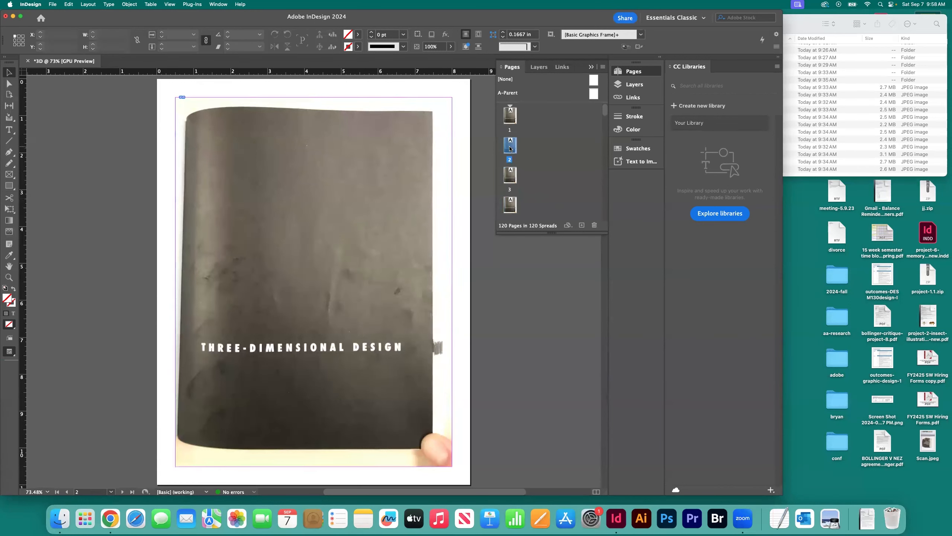
click(202, 211)
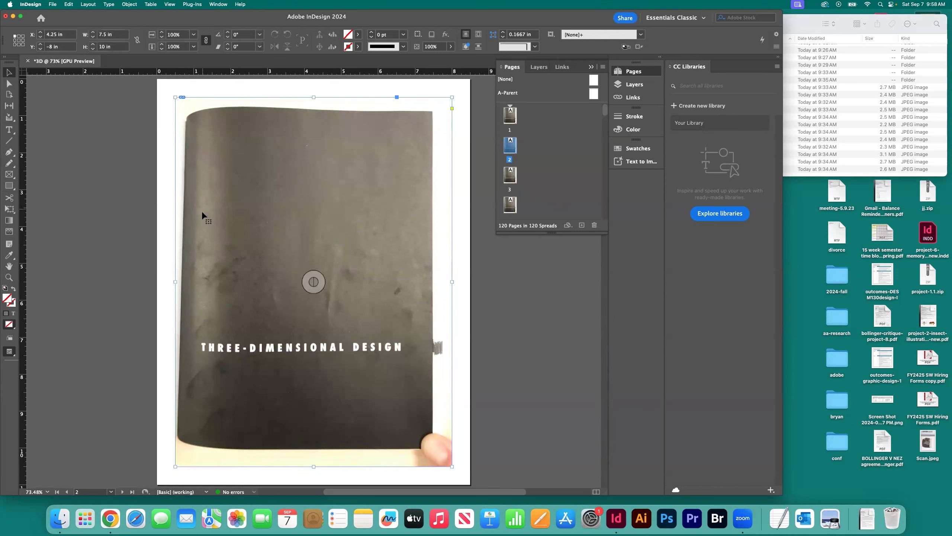
click(114, 166)
click(234, 189)
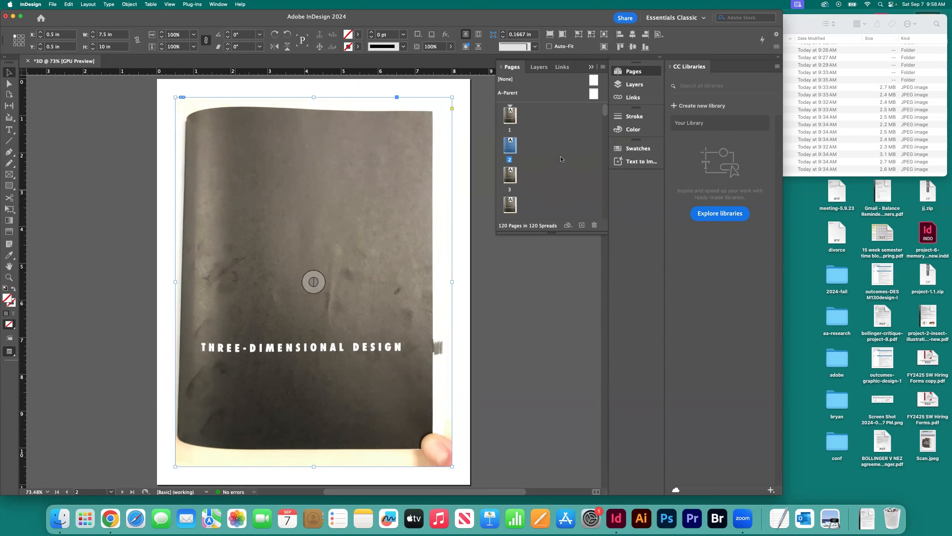
key(super+d)
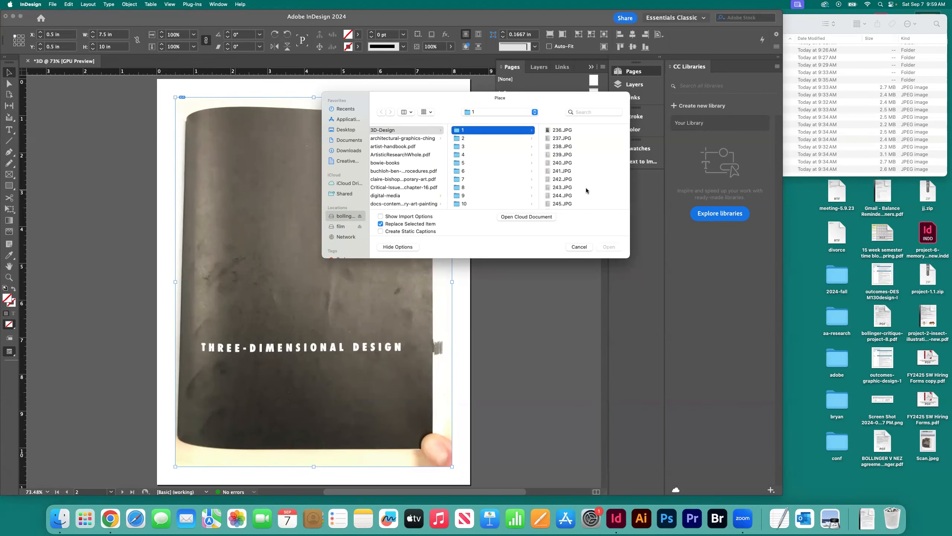
click(609, 247)
Step: Replace the cover placeholder on page 3 with 238.JPG from folder 1
double_click(510, 174)
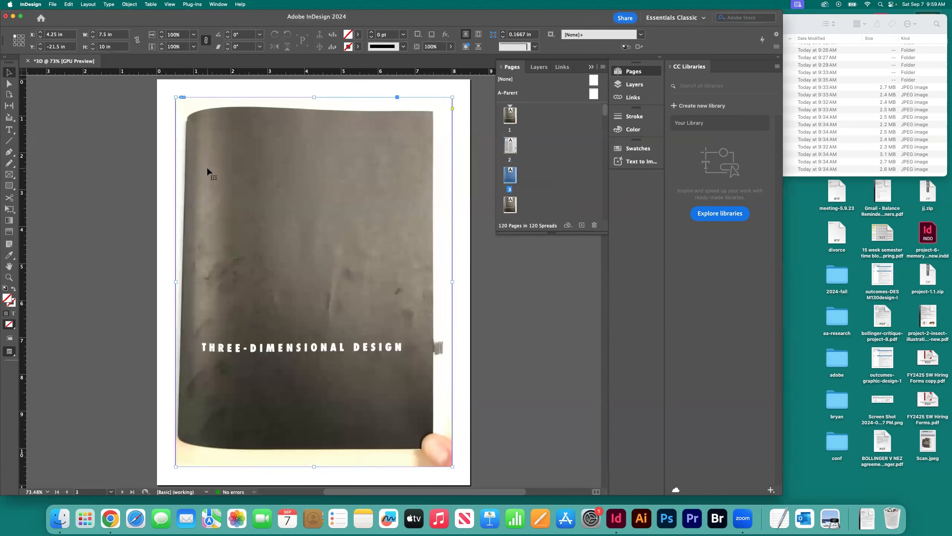
click(206, 167)
key(super+d)
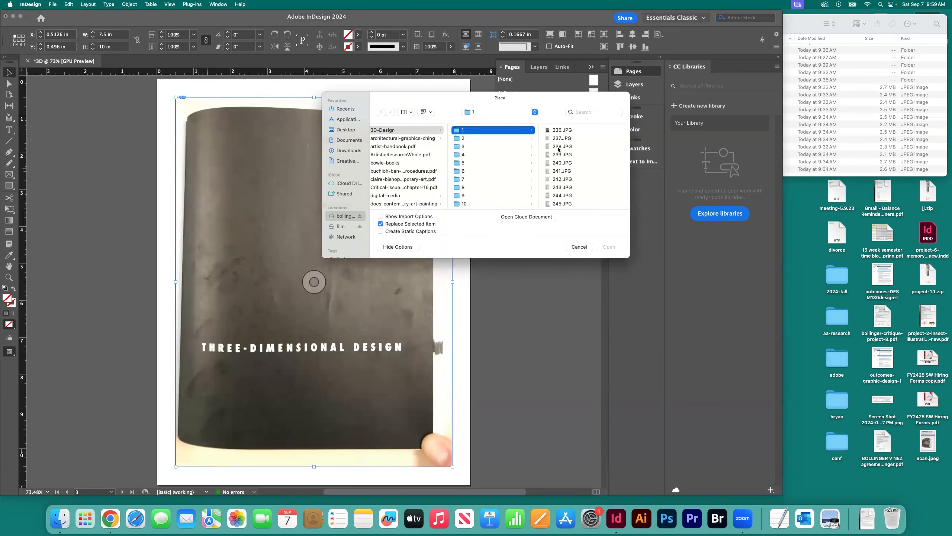
click(558, 147)
key(Return)
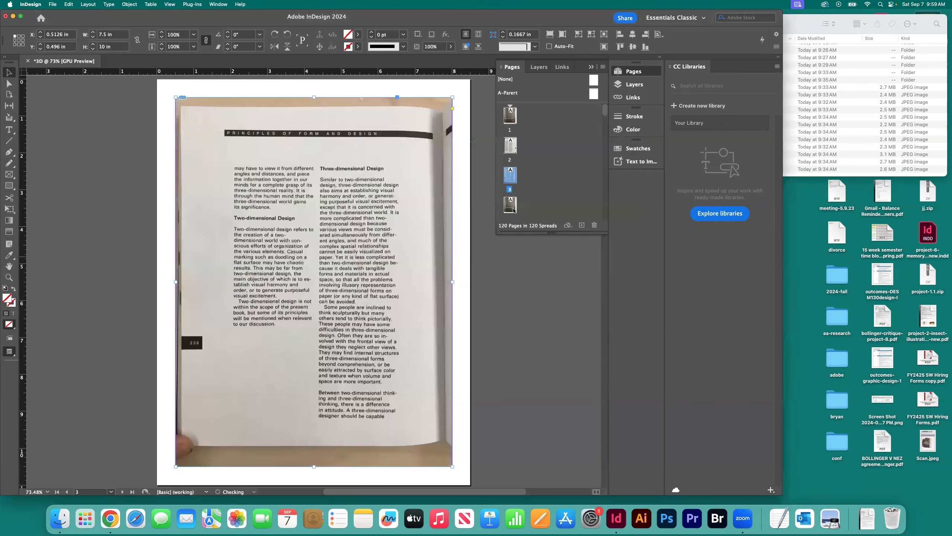
Step: Replace the cover placeholder on page 4 with 239.JPG from folder 1
double_click(509, 209)
click(212, 174)
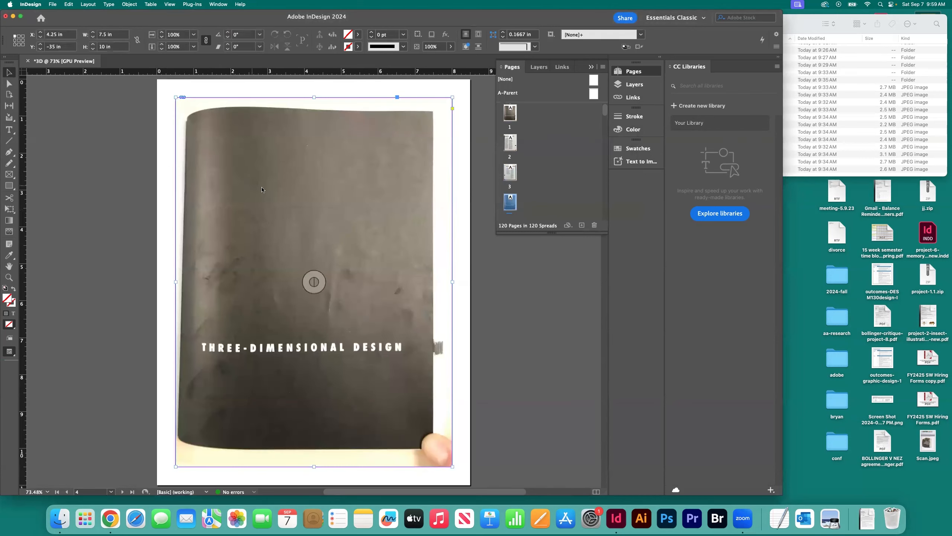
key(super+d)
click(564, 154)
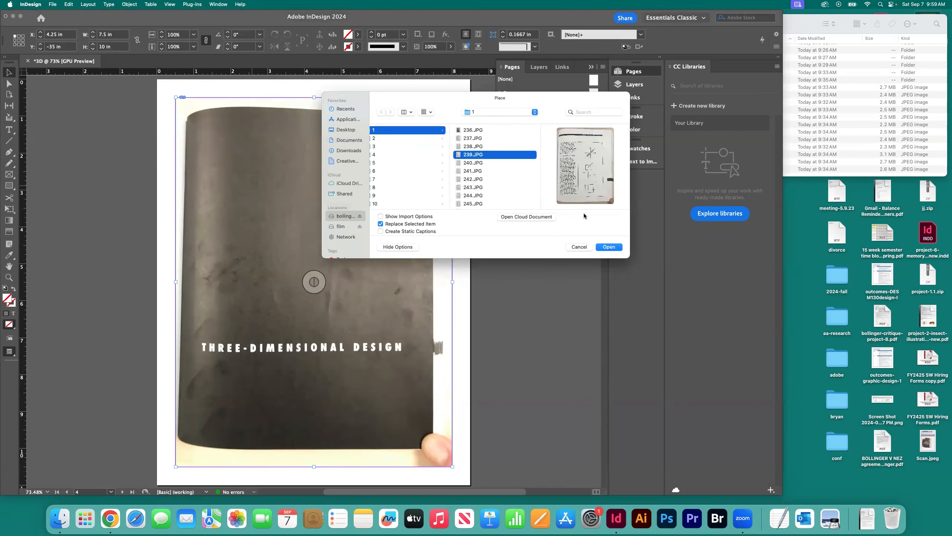
click(609, 247)
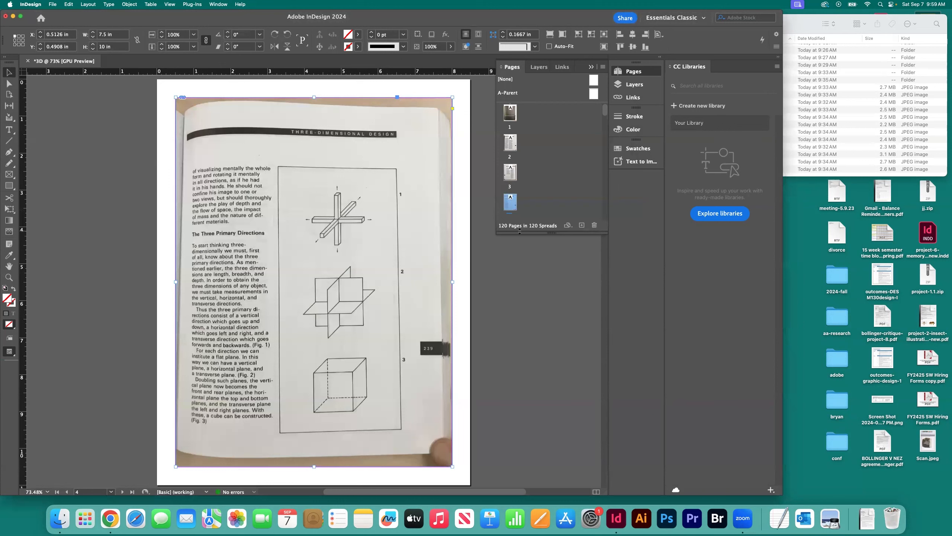
Step: Go to page 5 of the document
scroll(539, 210, down, 2)
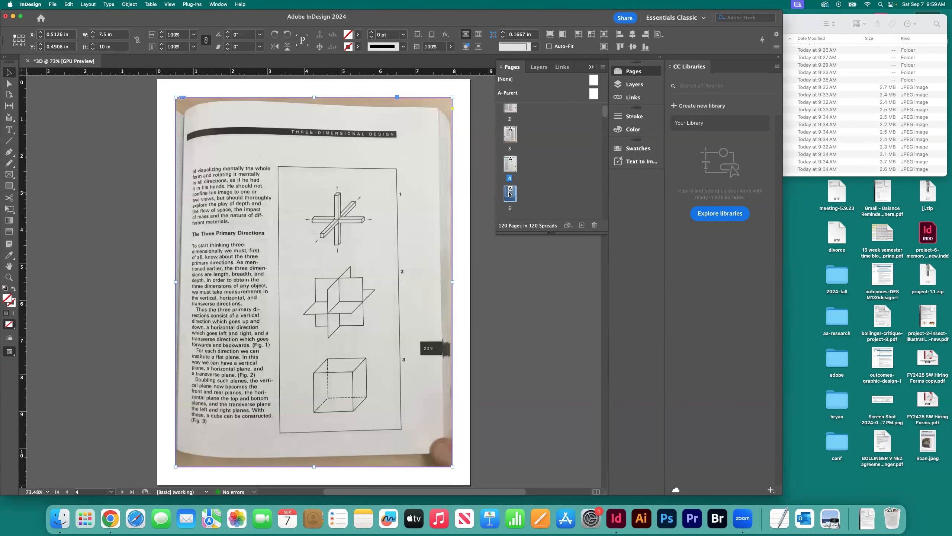
double_click(538, 198)
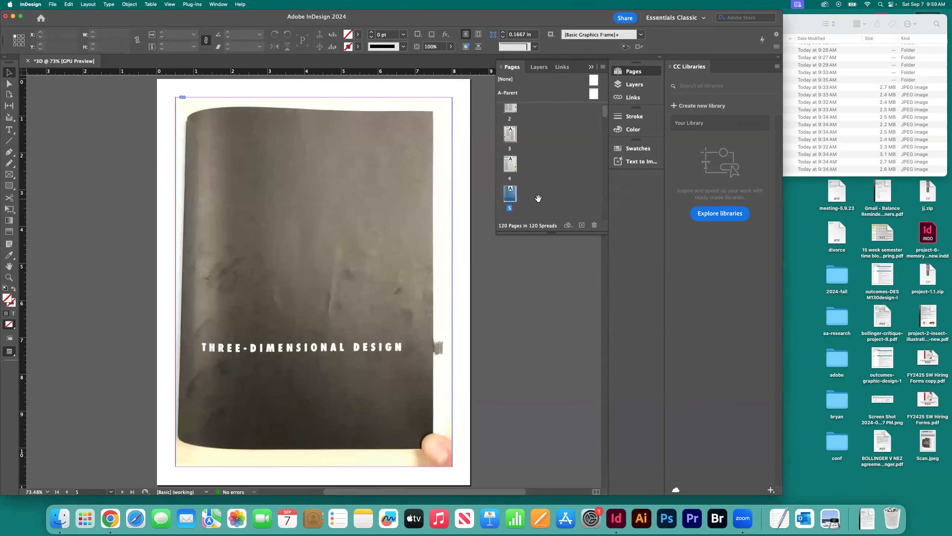
key(super+d)
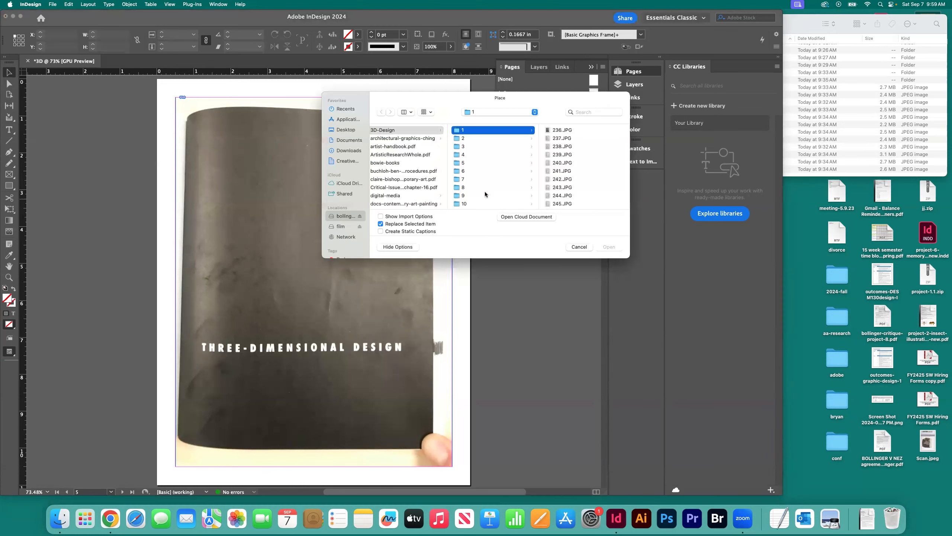
click(561, 165)
click(608, 247)
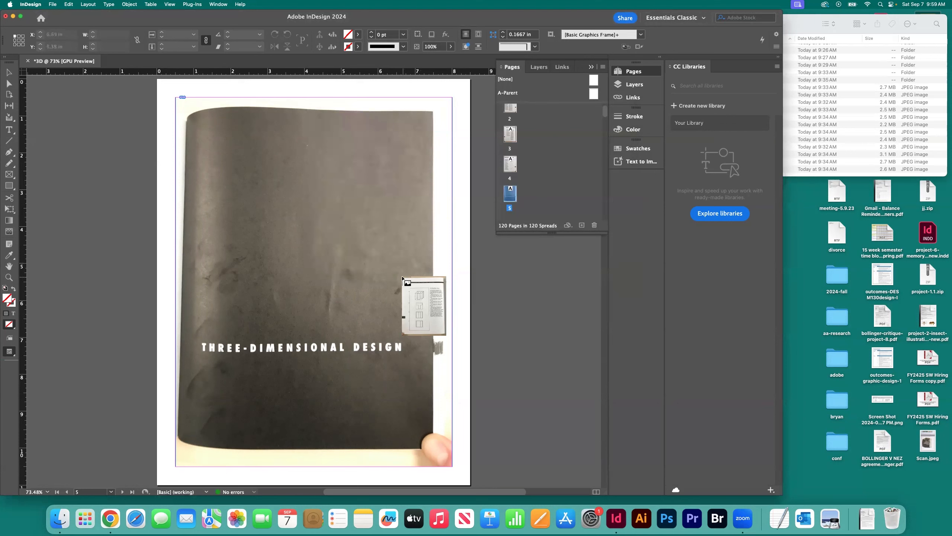
Step: Select the cover placeholder on page 5 and replace it with 240.JPG from folder 1
click(313, 281)
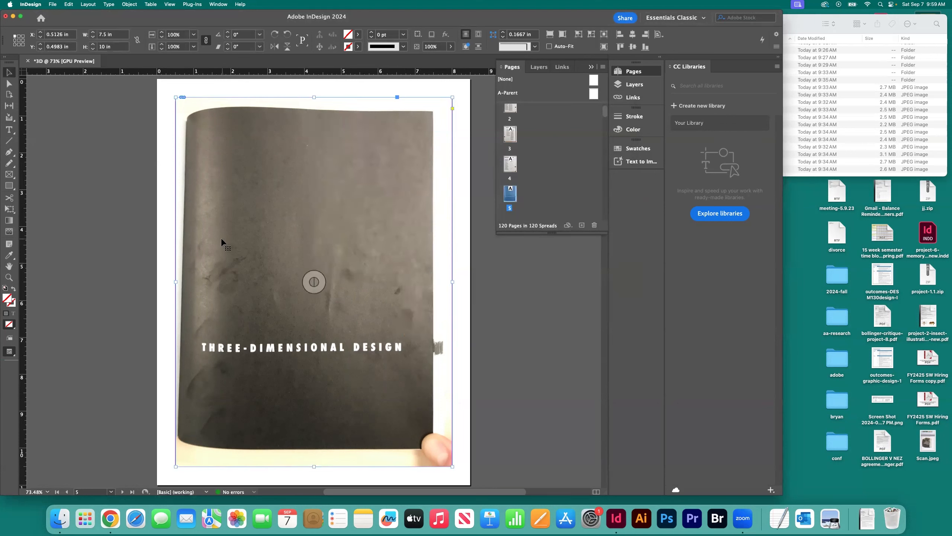
key(super+d)
click(561, 162)
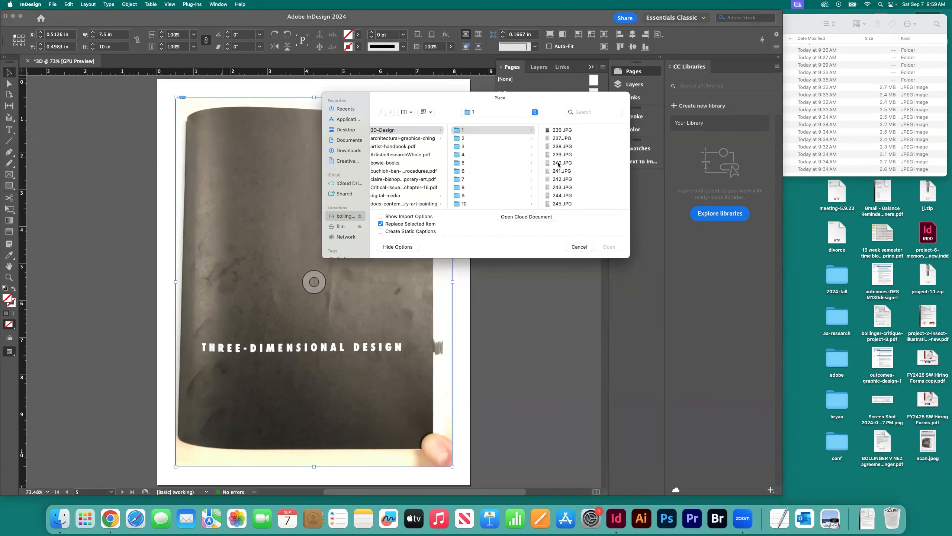
click(609, 247)
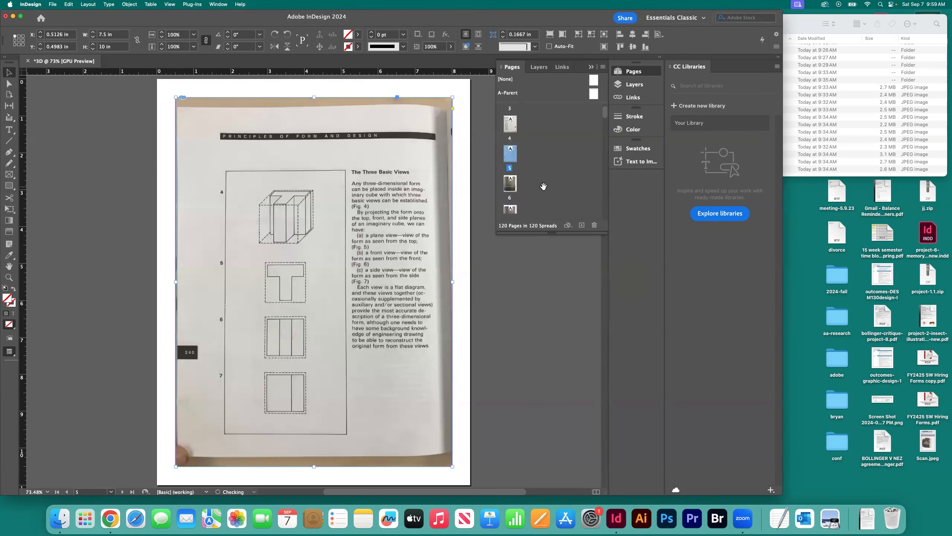
Step: Replace the cover placeholder on page 6 with 241.JPG from folder 1
double_click(514, 175)
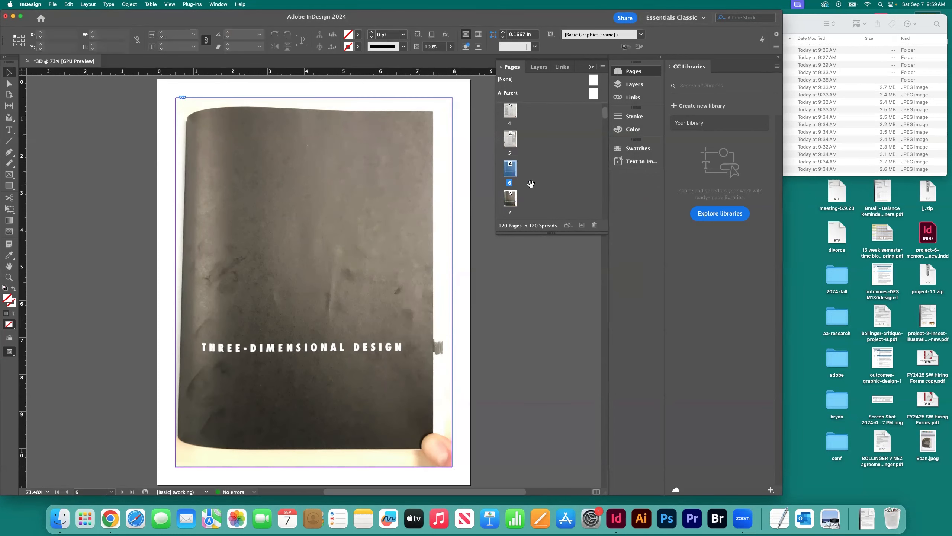
click(271, 162)
key(super+d)
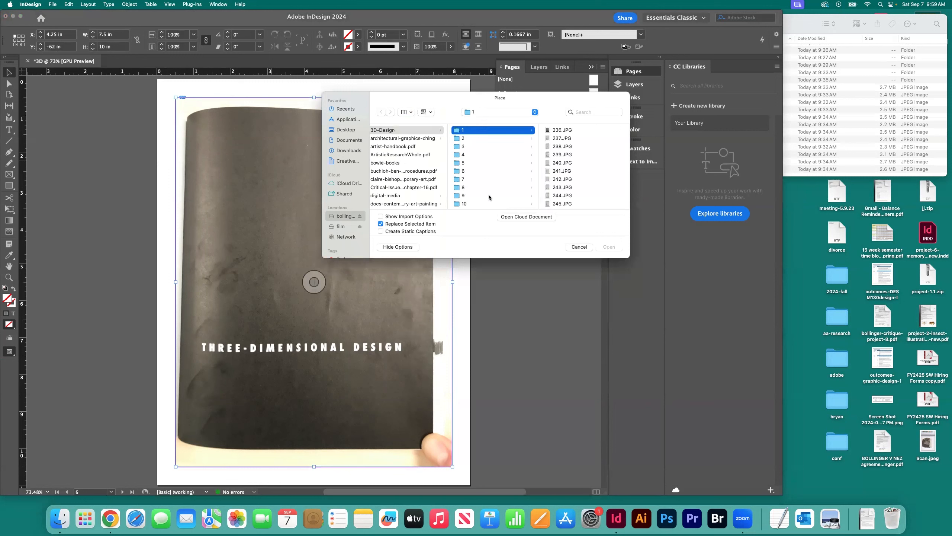
click(561, 171)
click(609, 246)
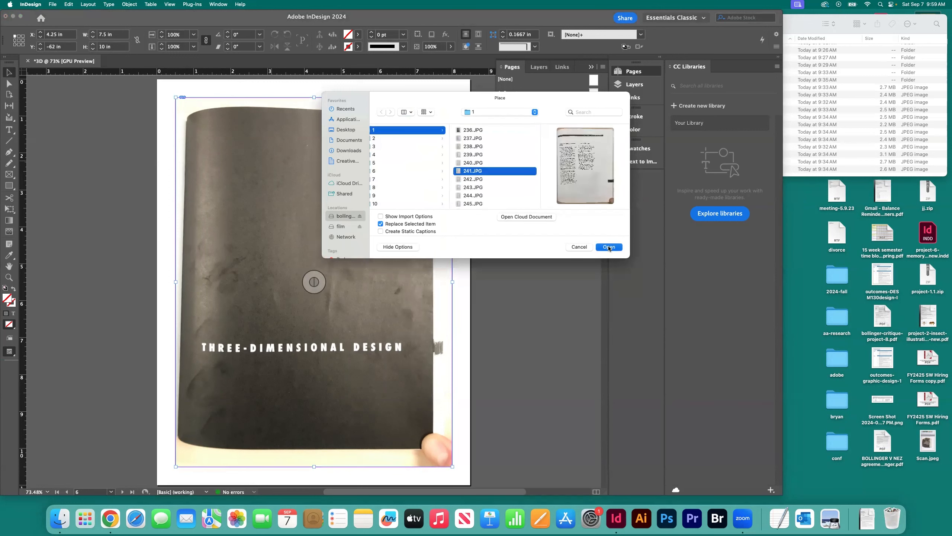
Step: Replace the cover placeholder on page 7 with 242.JPG from folder 1
double_click(517, 197)
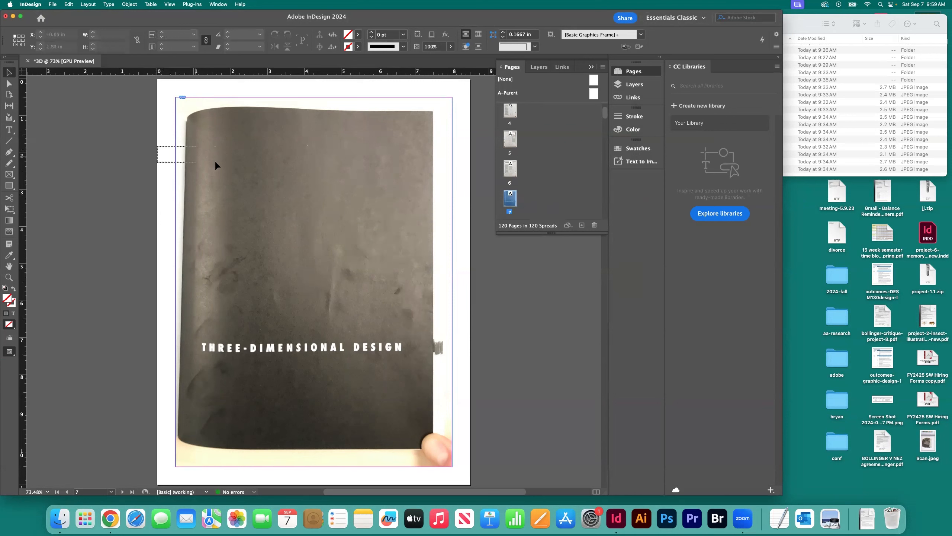
click(259, 182)
key(super+d)
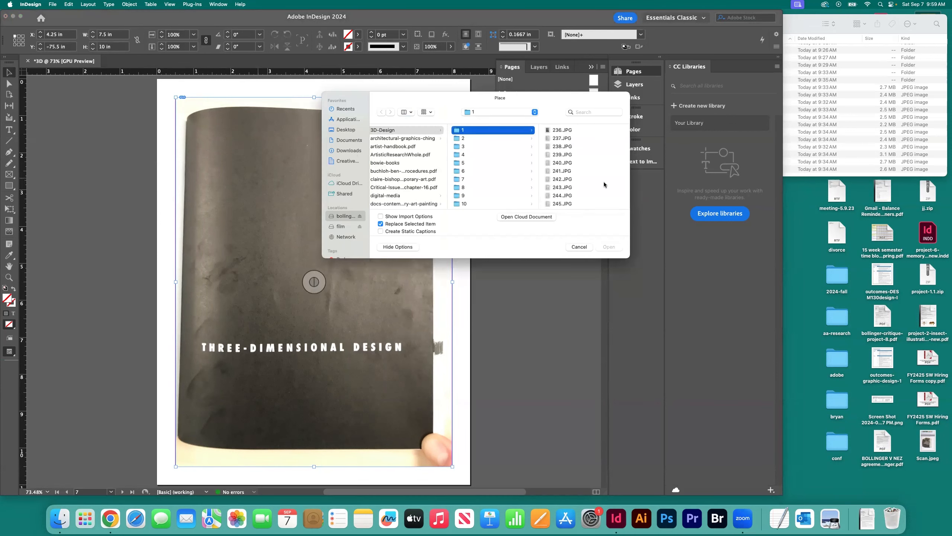
click(556, 180)
click(608, 247)
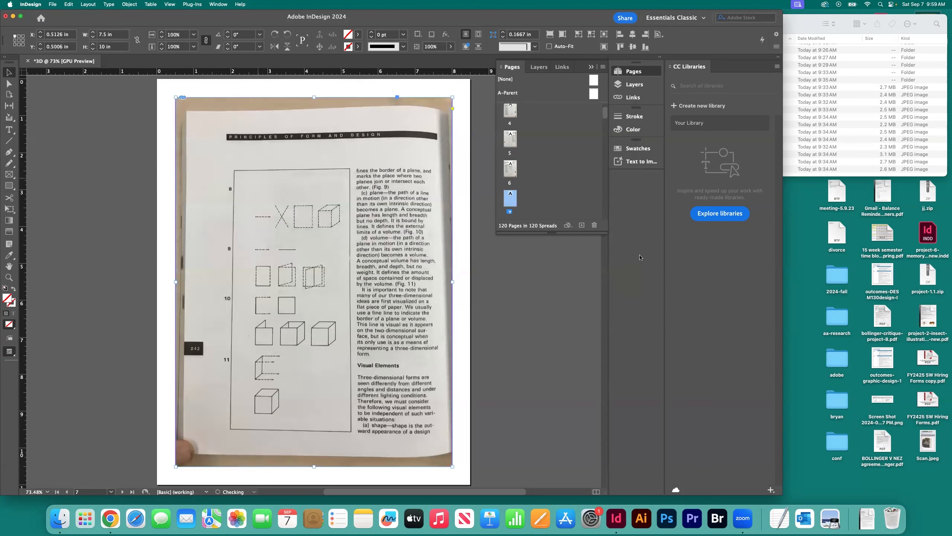
Step: Replace the cover placeholder on page 8 with 243.JPG from folder 1
double_click(510, 188)
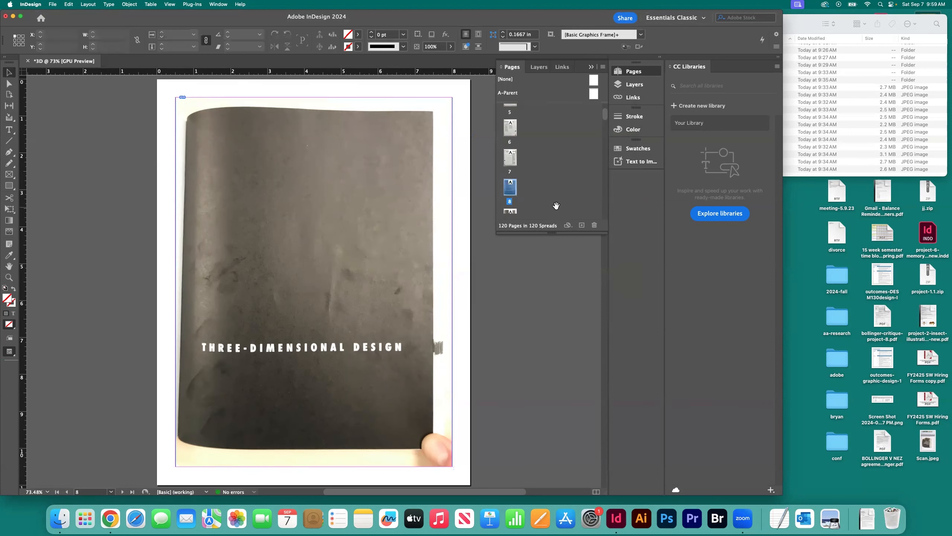
key(super+d)
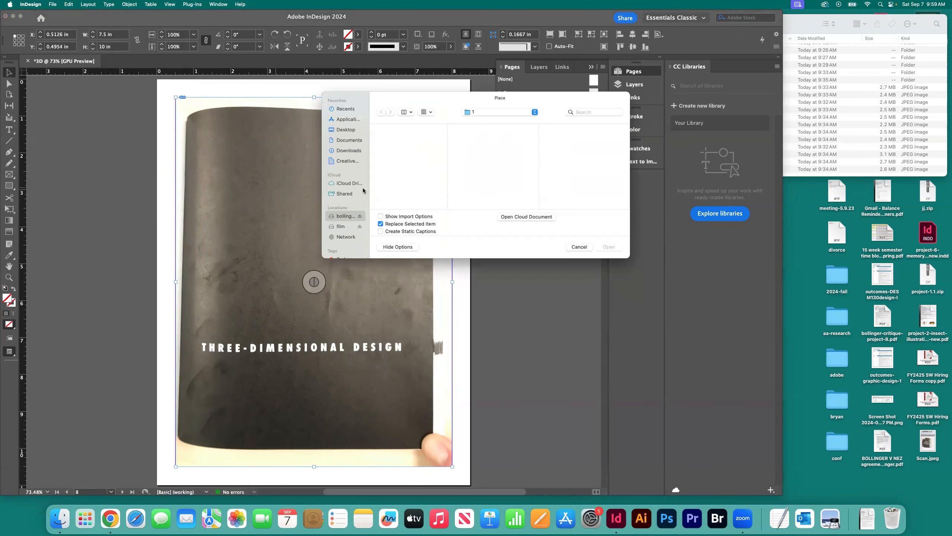
click(562, 188)
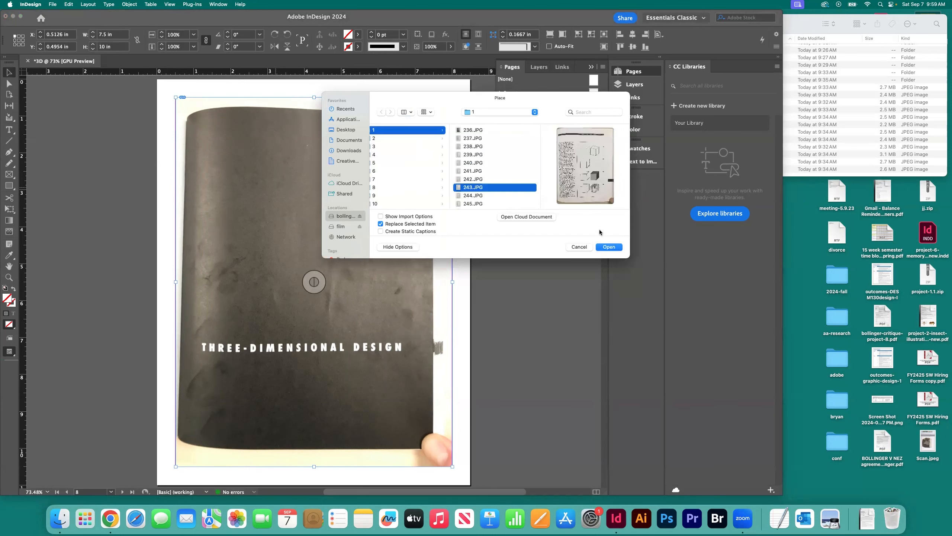
click(610, 247)
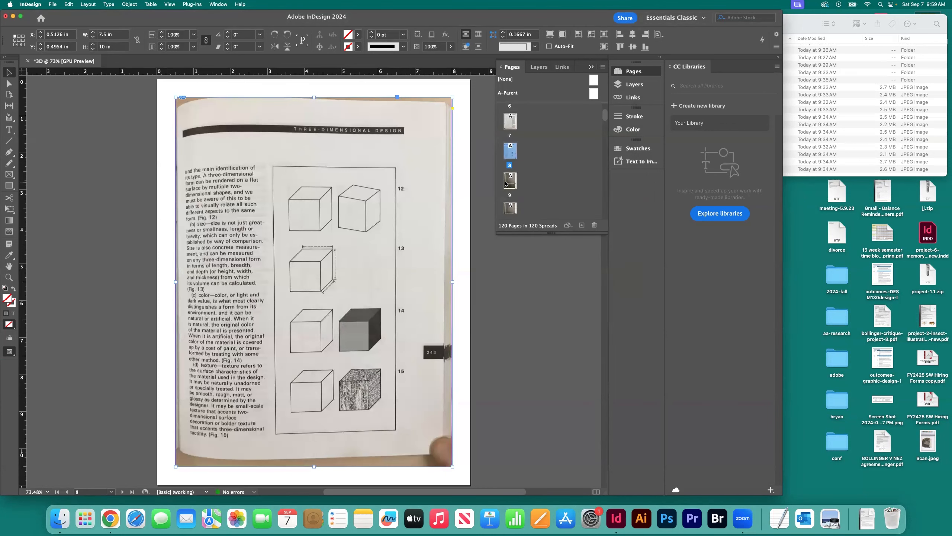
Step: Replace the cover placeholder on page 9 with 244.JPG from folder 1
double_click(509, 182)
click(251, 166)
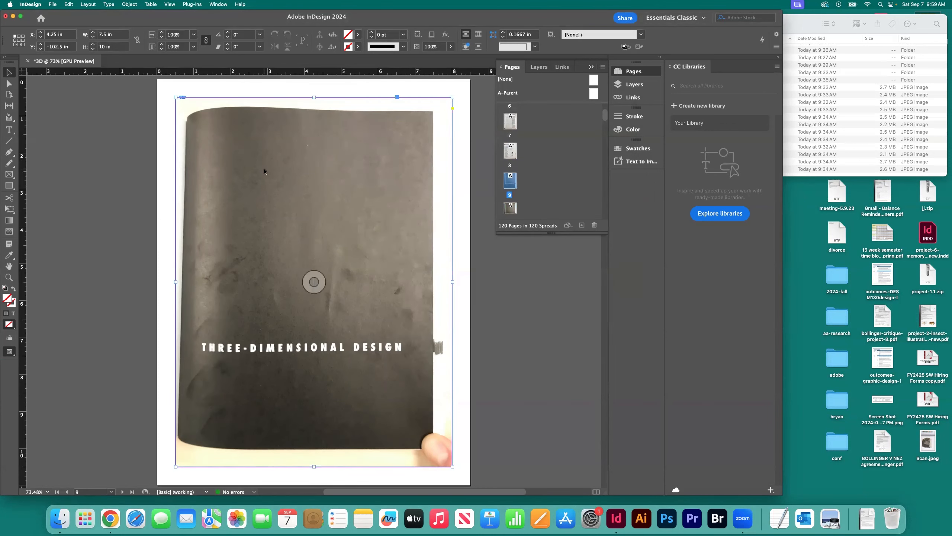
key(super+d)
click(551, 195)
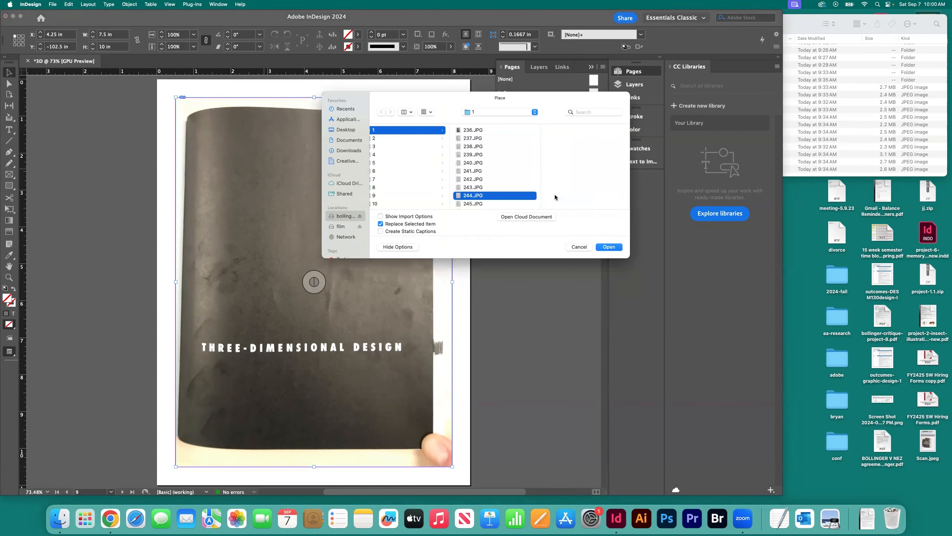
click(609, 247)
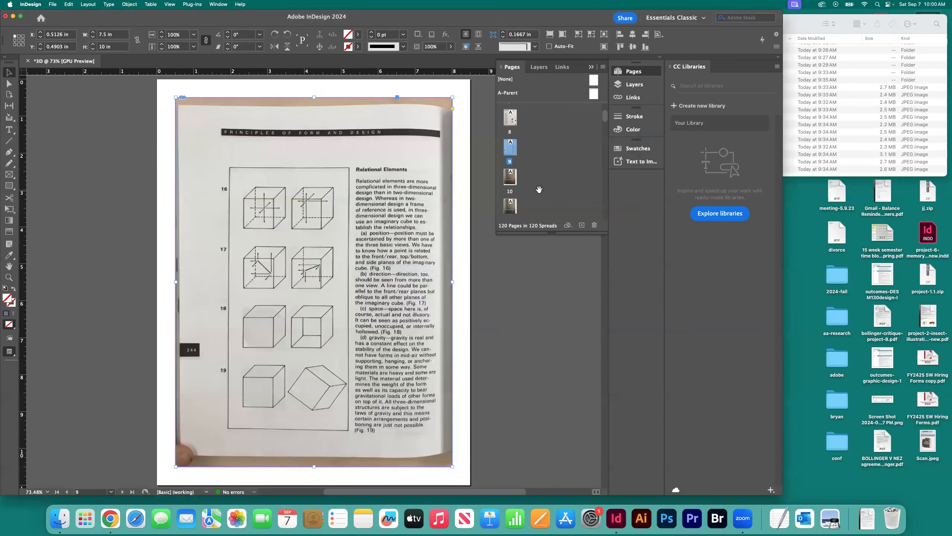
Step: Replace the cover placeholder on page 10 with 245.JPG from folder 1
double_click(510, 177)
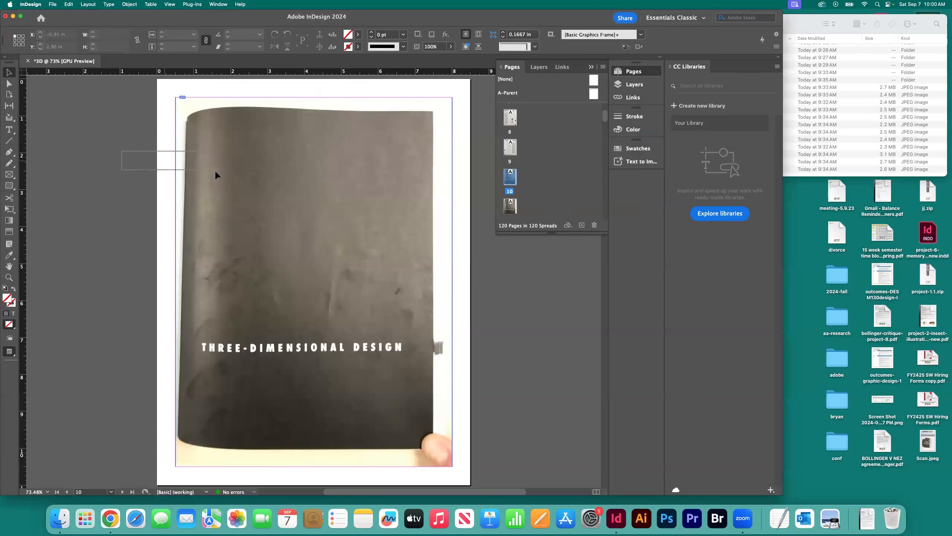
key(super+d)
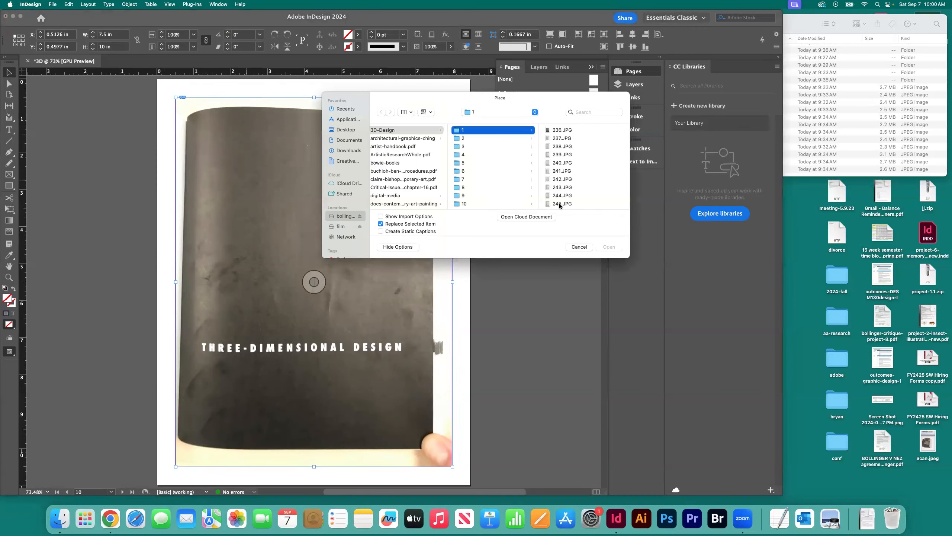
click(559, 204)
click(611, 247)
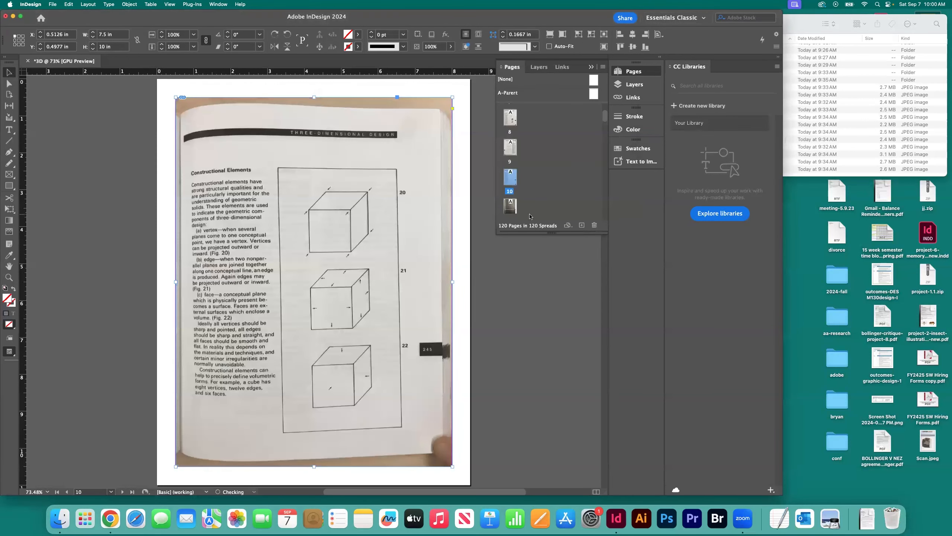
Step: Replace the cover placeholder on page 11 with 246.JPG from folder 1
double_click(528, 209)
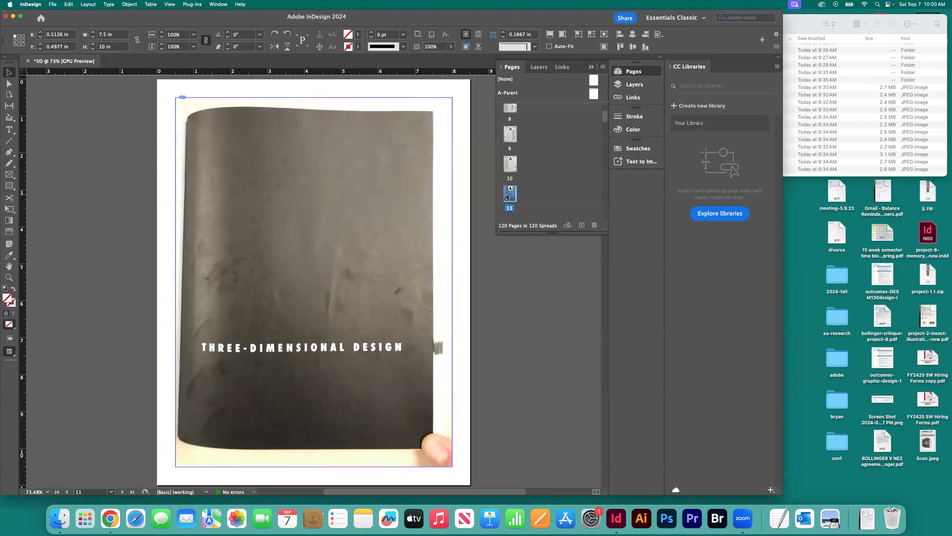
key(super+d)
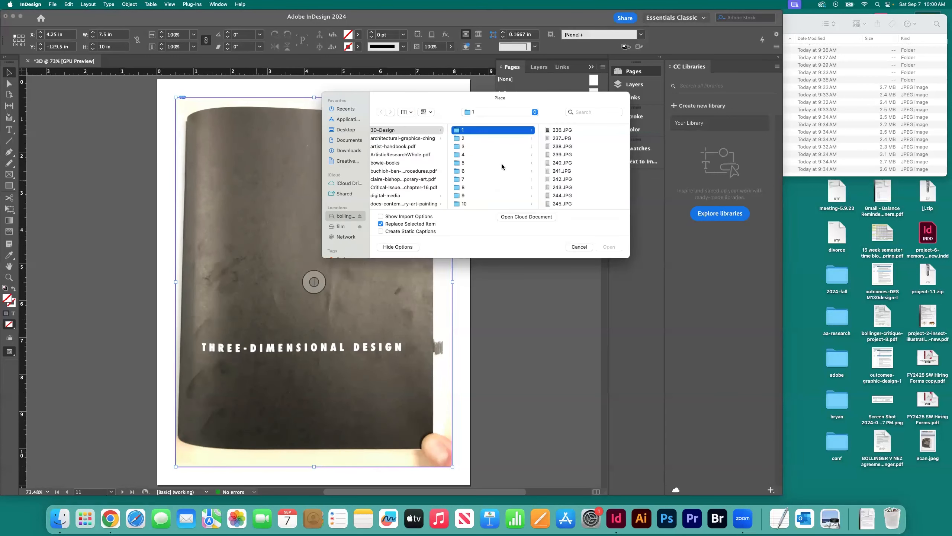
click(559, 202)
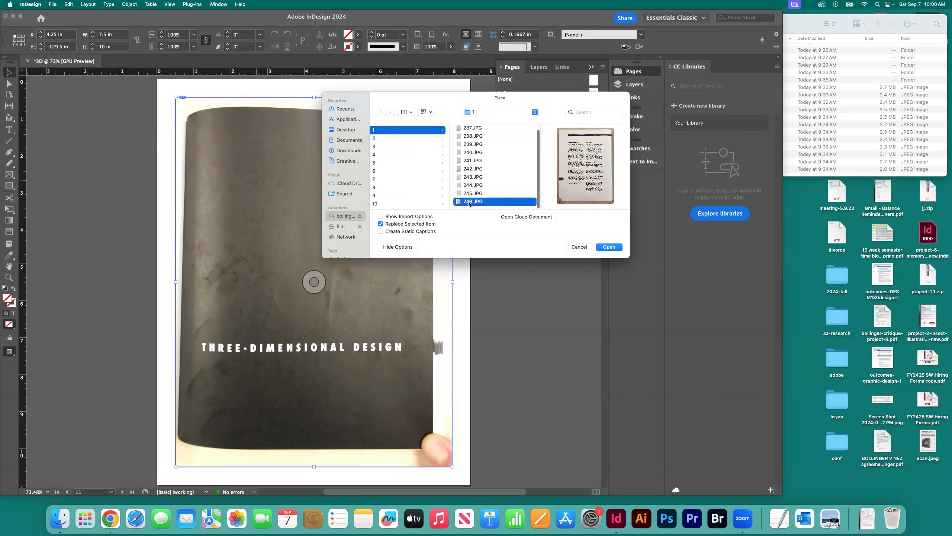
click(609, 247)
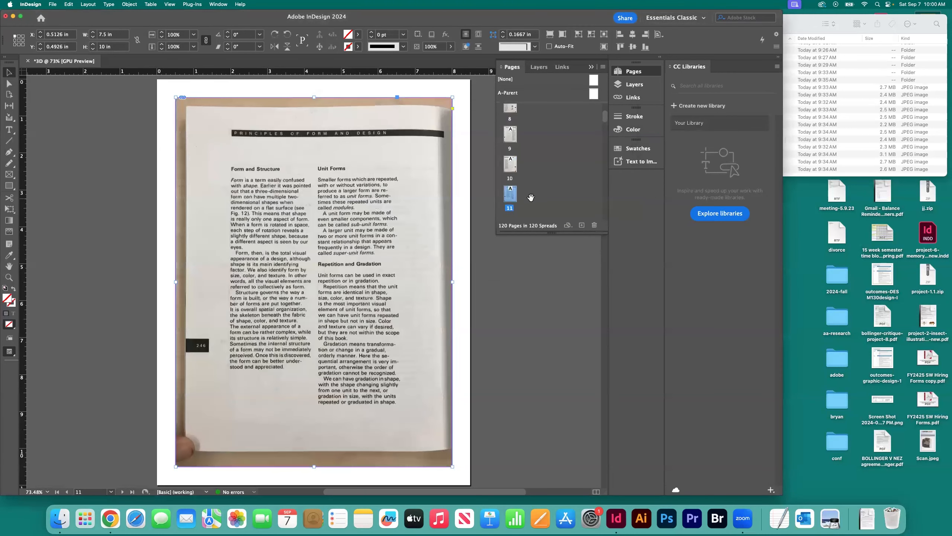
scroll(517, 192, up, 6)
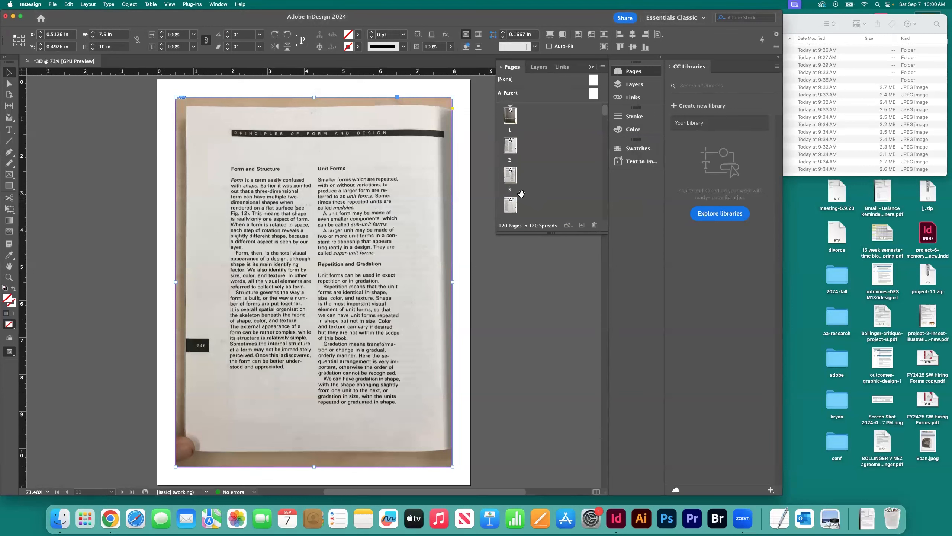
scroll(539, 144, down, 20)
scroll(538, 144, down, 20)
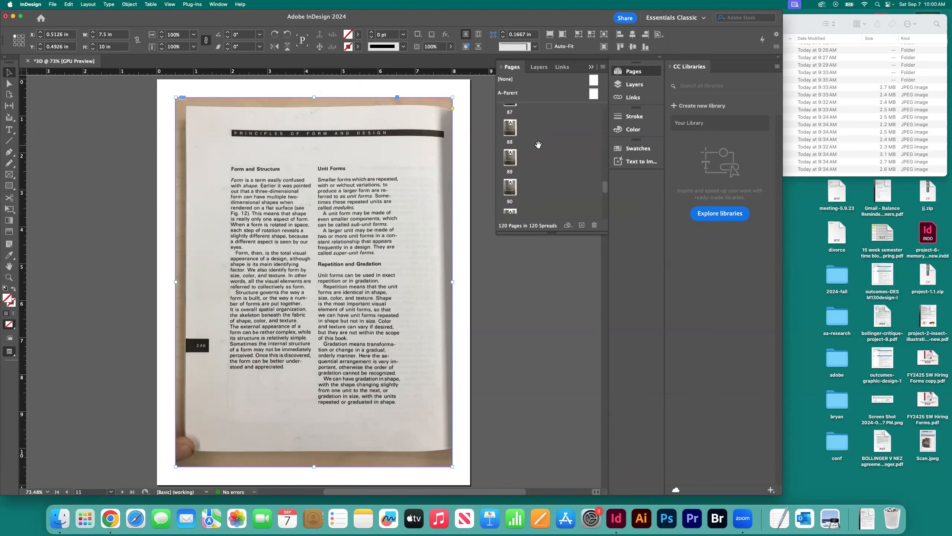
scroll(537, 145, up, 20)
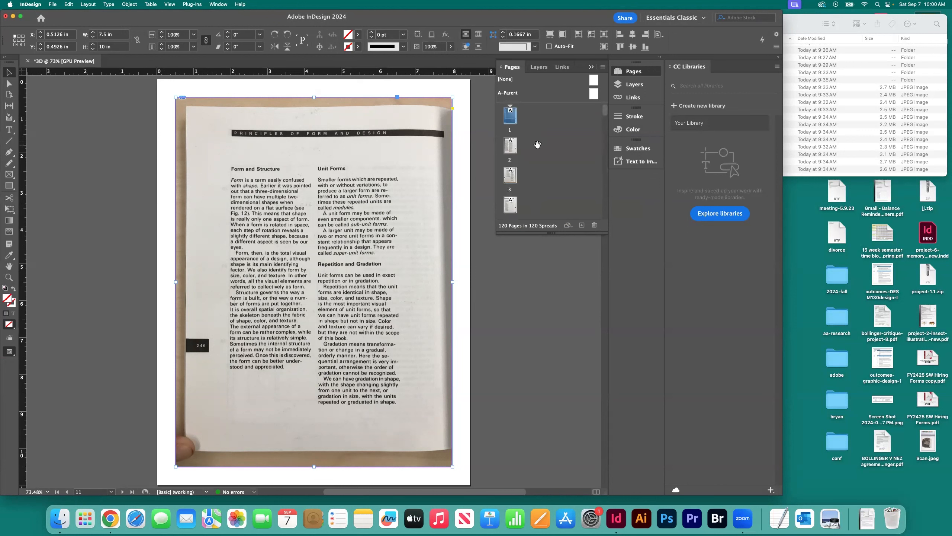
scroll(538, 144, down, 4)
scroll(538, 144, up, 4)
Step: Save the document as 3D in InDesign 2024 format in the 3D-Design folder inside 0_teaching > books
key(super+shift+s)
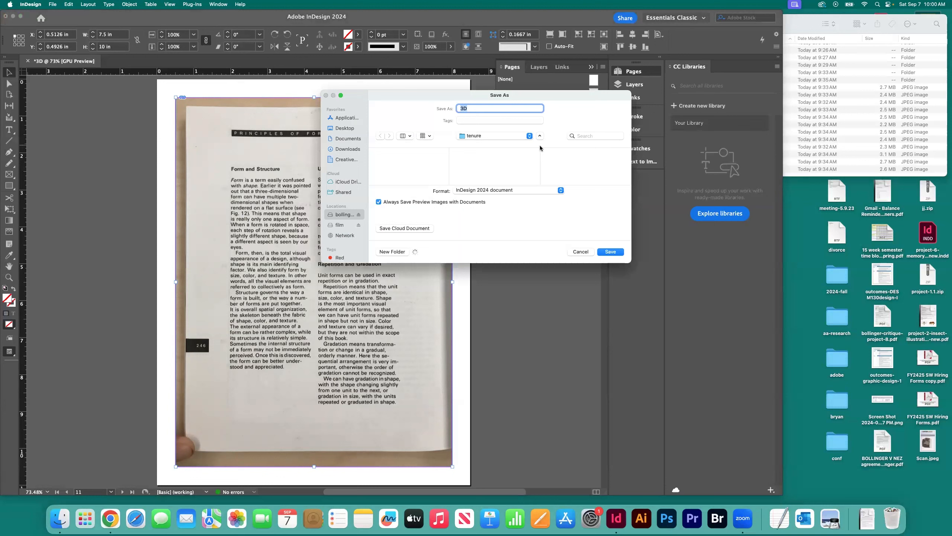
click(483, 138)
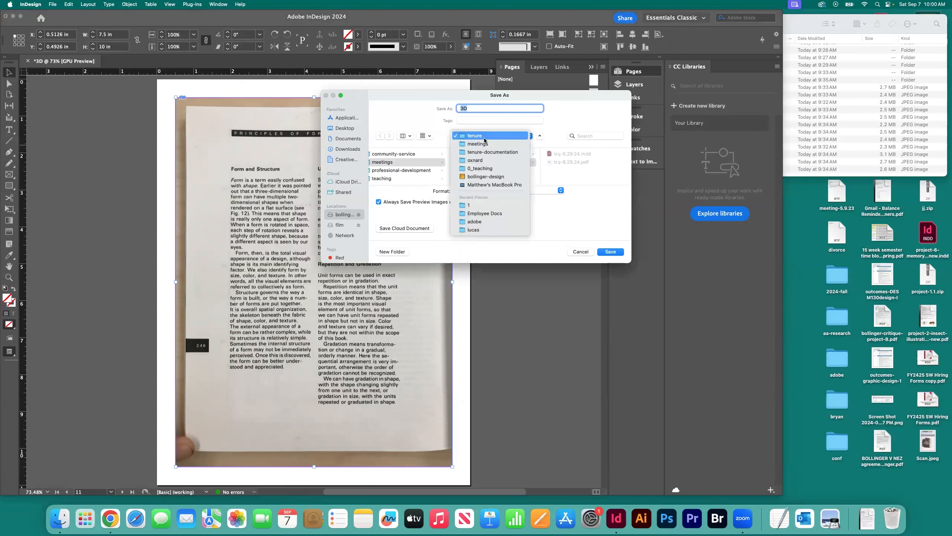
click(484, 169)
scroll(494, 176, down, 3)
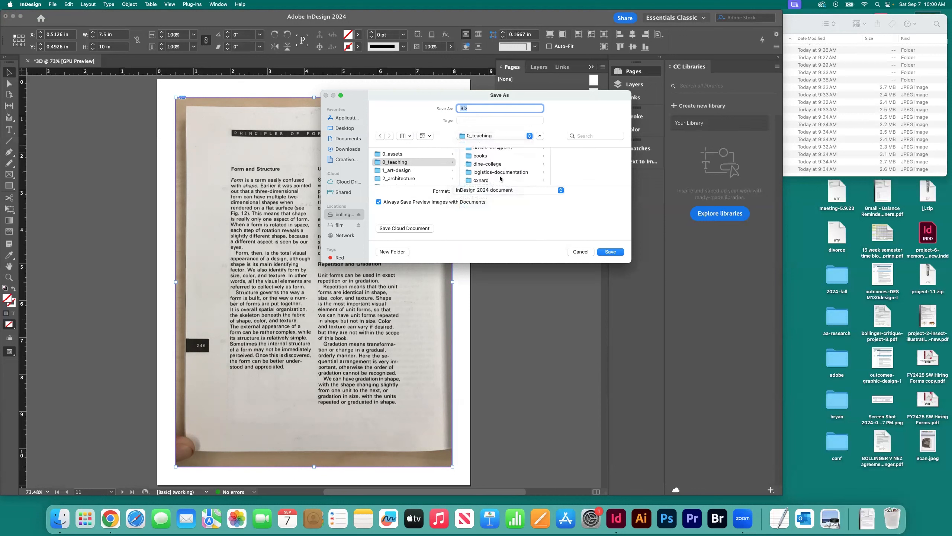
click(477, 156)
click(563, 153)
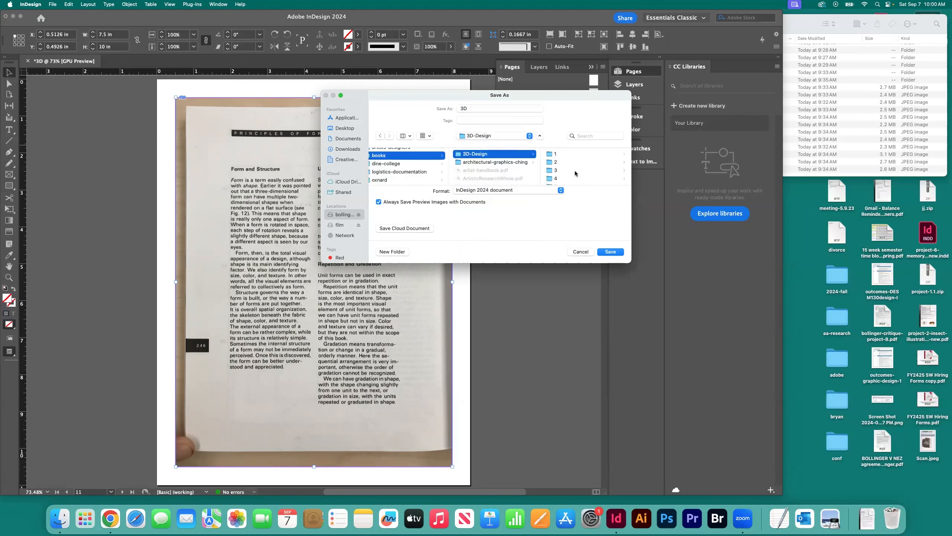
click(610, 251)
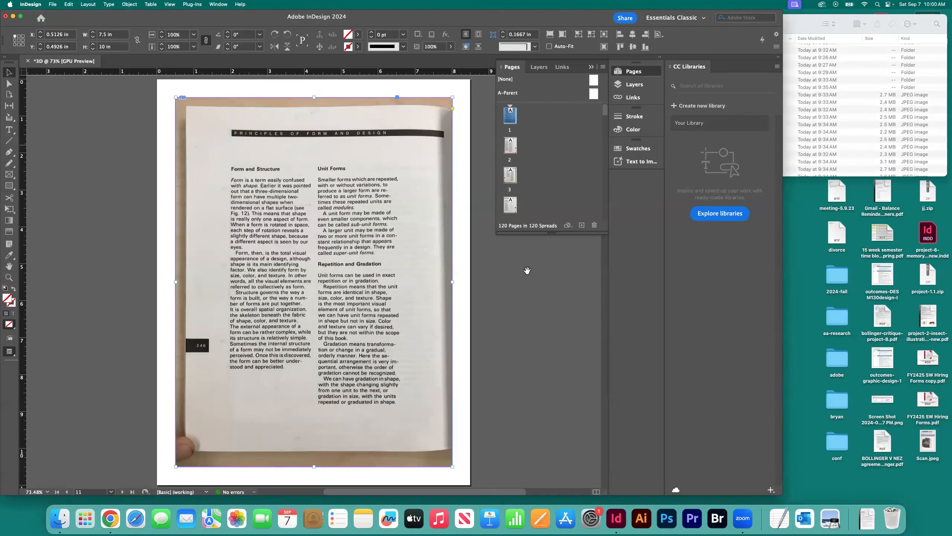
Step: Switch to Finder, collapse folder 10 and check the contents of folders 1, 2 and 3 in 3D-Design
click(797, 20)
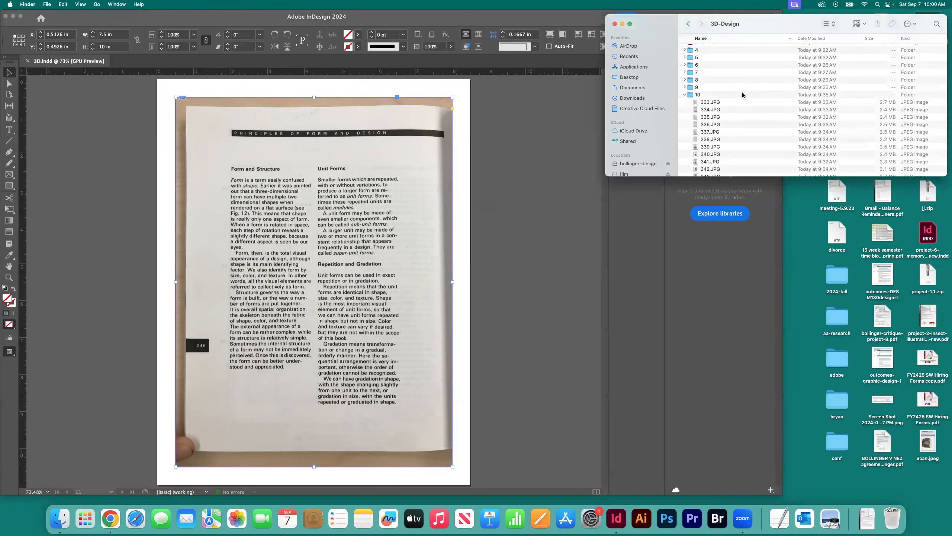
click(685, 95)
click(695, 80)
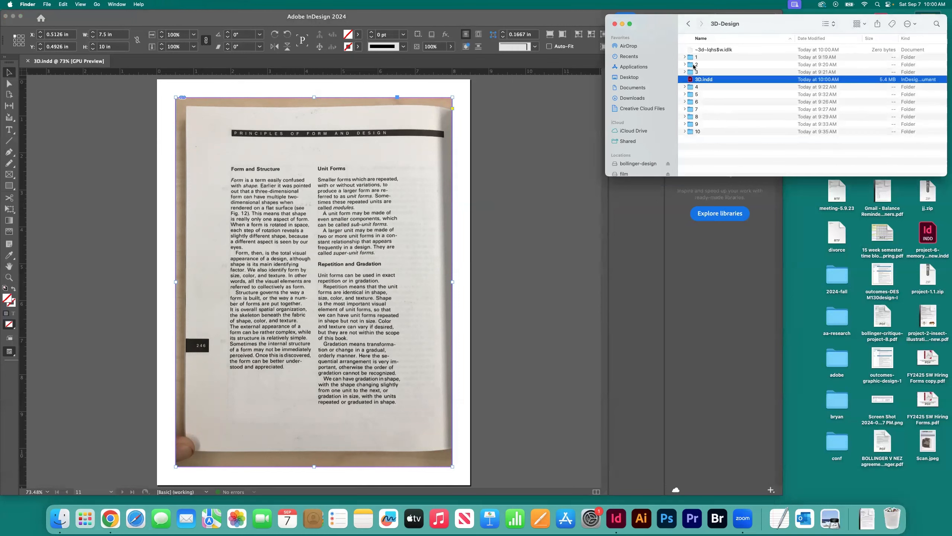
click(684, 57)
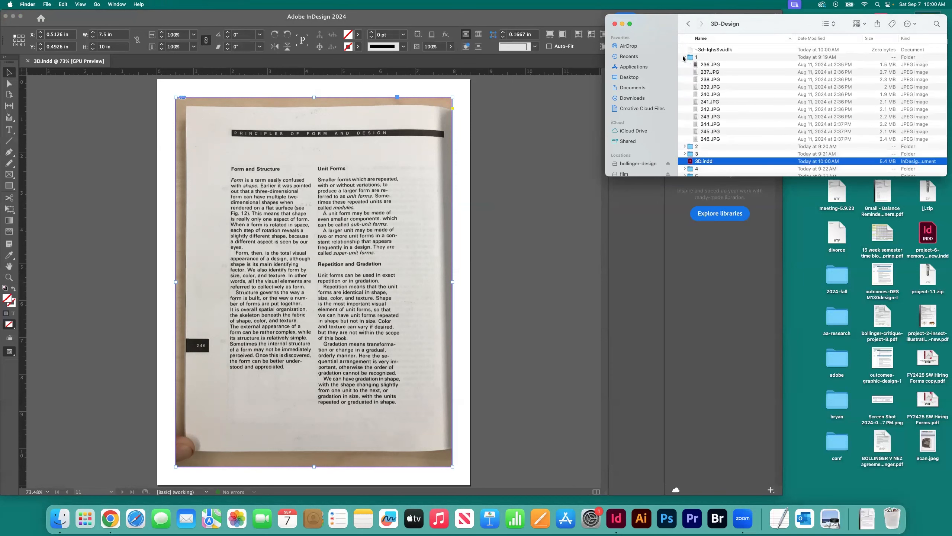
click(684, 58)
click(685, 65)
click(685, 64)
click(685, 72)
click(684, 72)
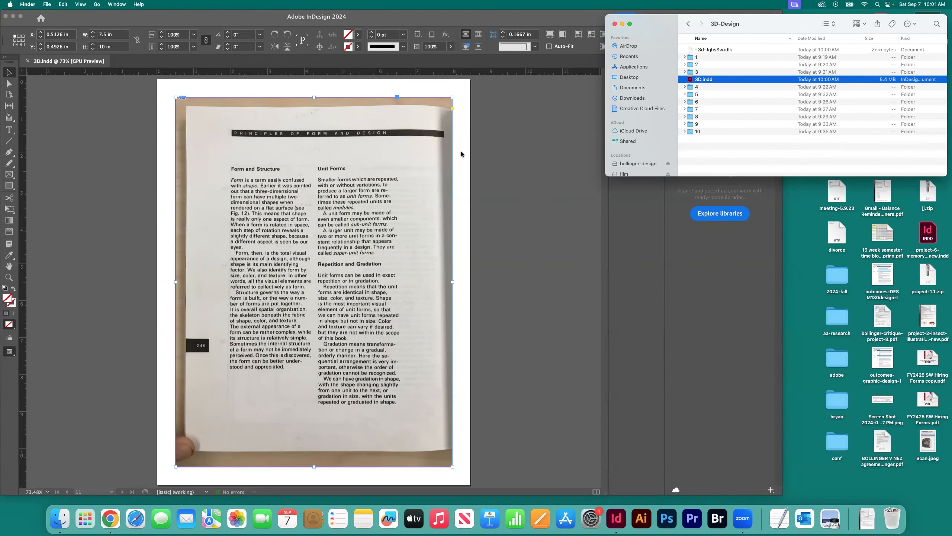
Step: Review the first pages of the layout, return to InDesign and select page 11
scroll(378, 158, up, 20)
scroll(379, 158, up, 5)
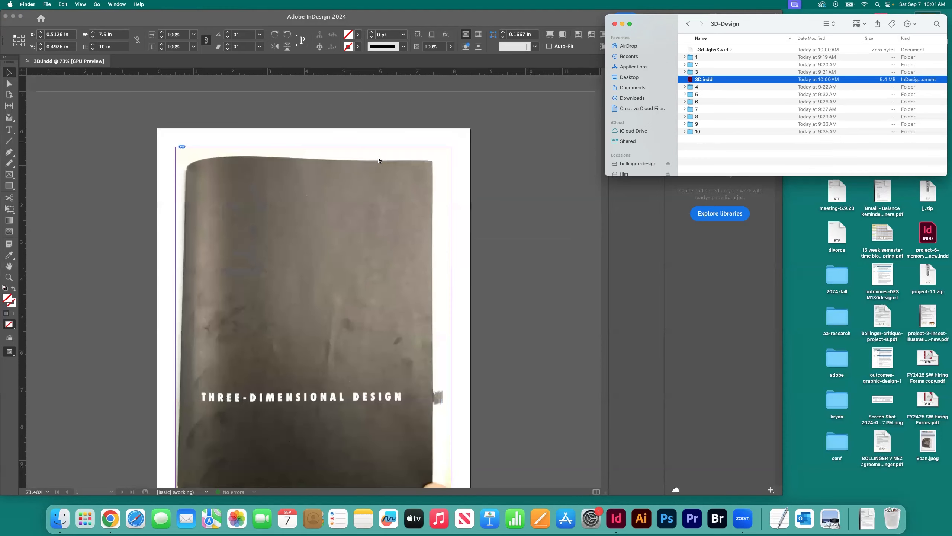
scroll(378, 157, down, 3)
scroll(378, 158, up, 3)
scroll(378, 160, down, 2)
scroll(495, 148, down, 8)
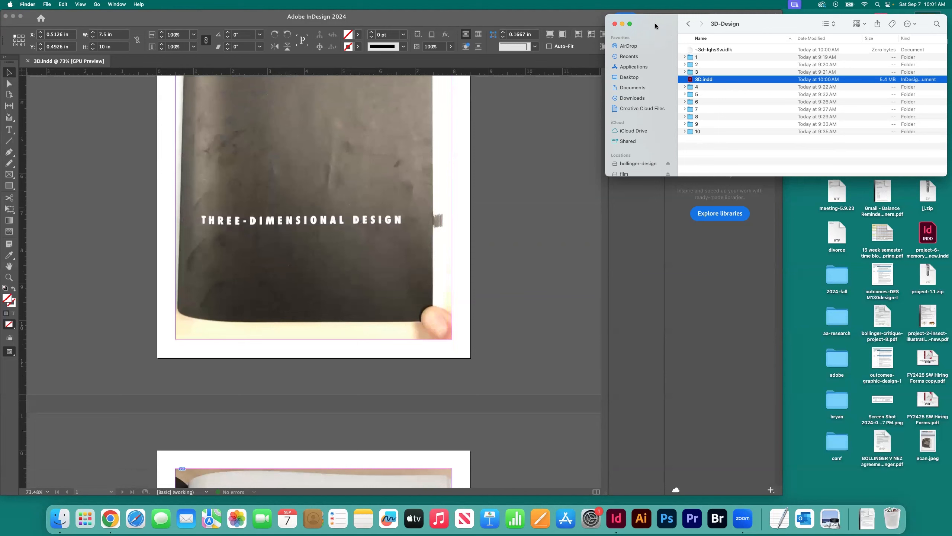
click(558, 103)
scroll(561, 160, down, 5)
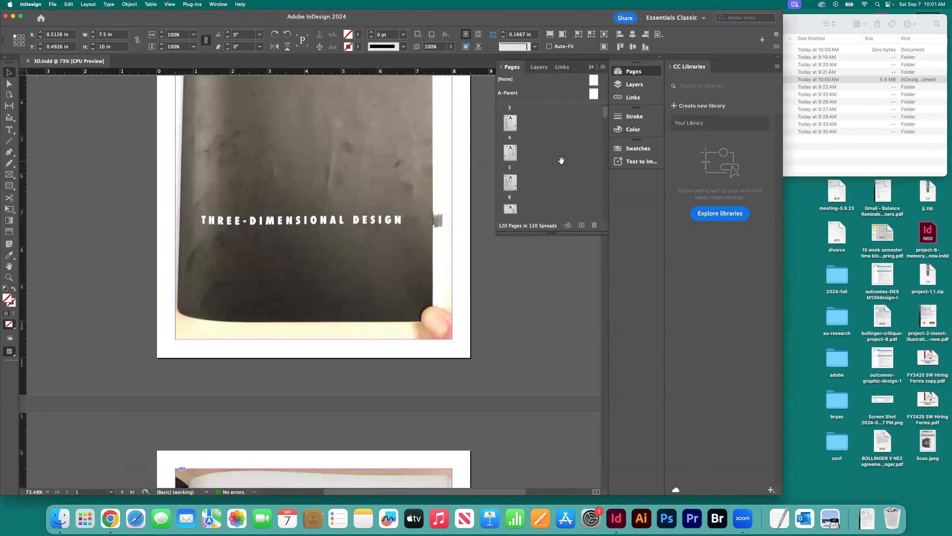
scroll(562, 161, down, 5)
click(511, 180)
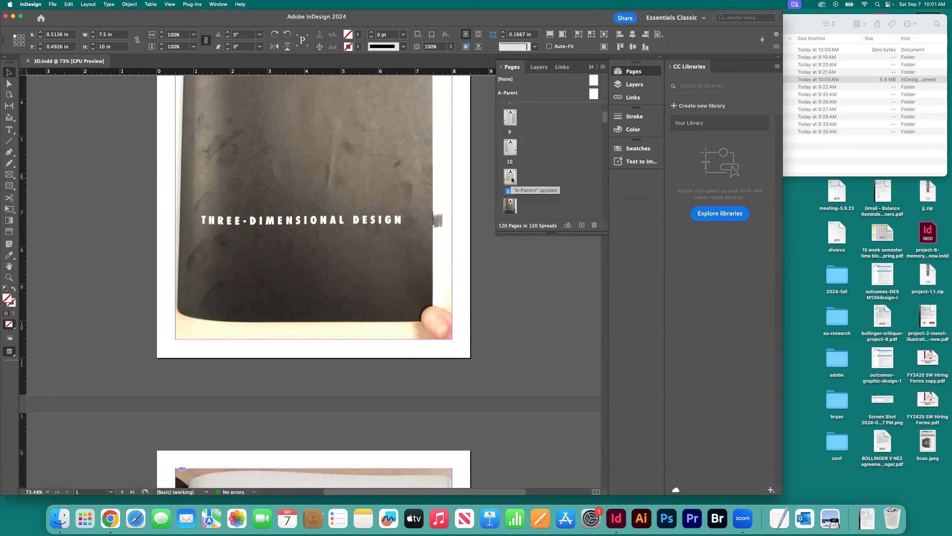
Step: Start exporting the document as an Adobe PDF (Print) file named 3D-1 in the 3D-Design folder
click(51, 4)
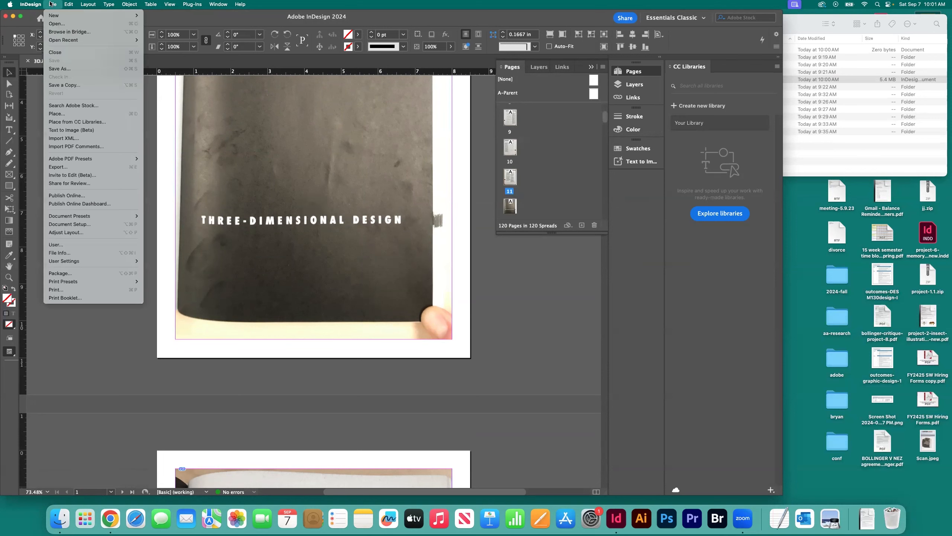
click(61, 167)
key(Right)
text(-)
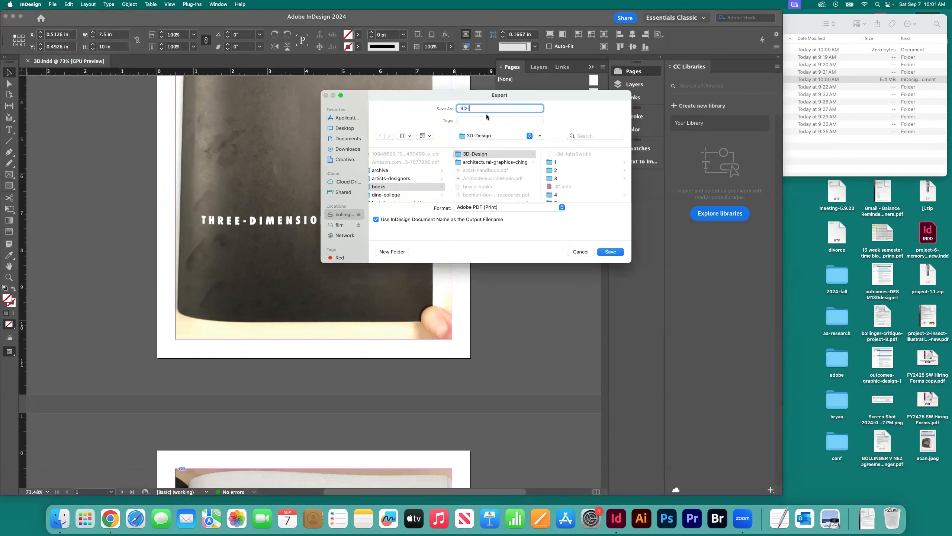
text(1)
click(484, 209)
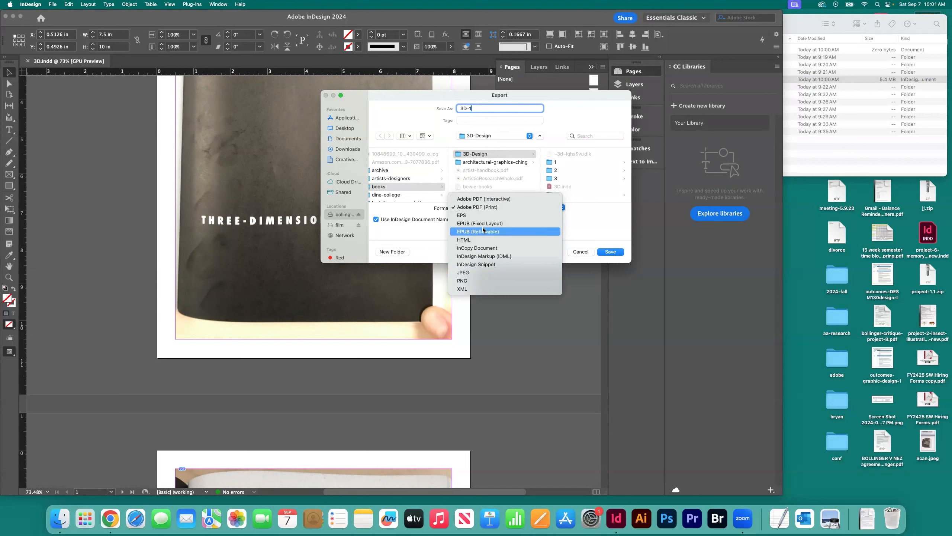
click(478, 209)
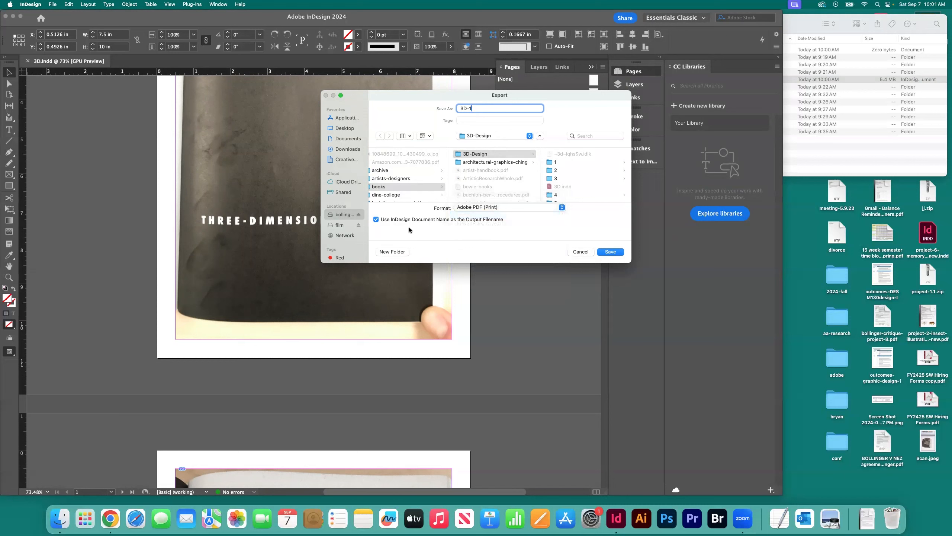
click(610, 253)
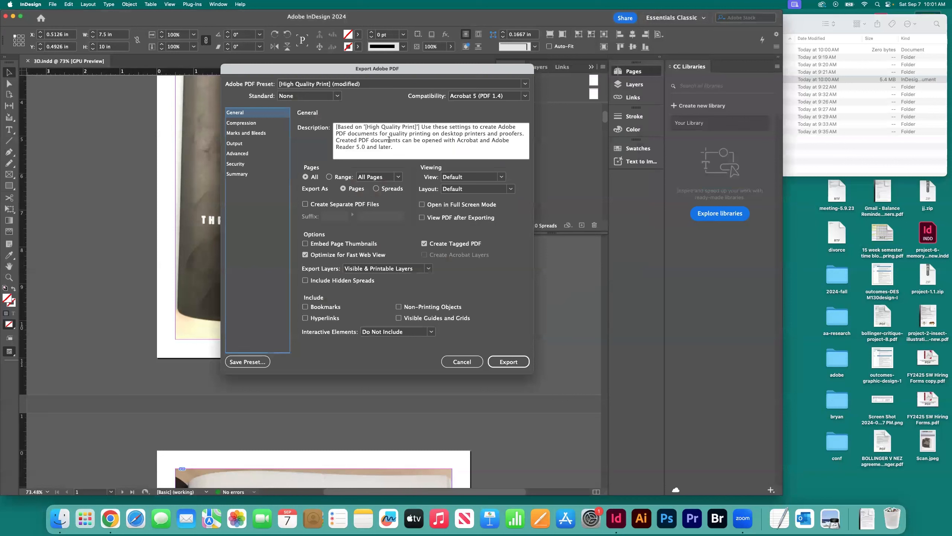
Step: Limit the PDF export to pages 1-11, check the compression settings and run the export
click(386, 177)
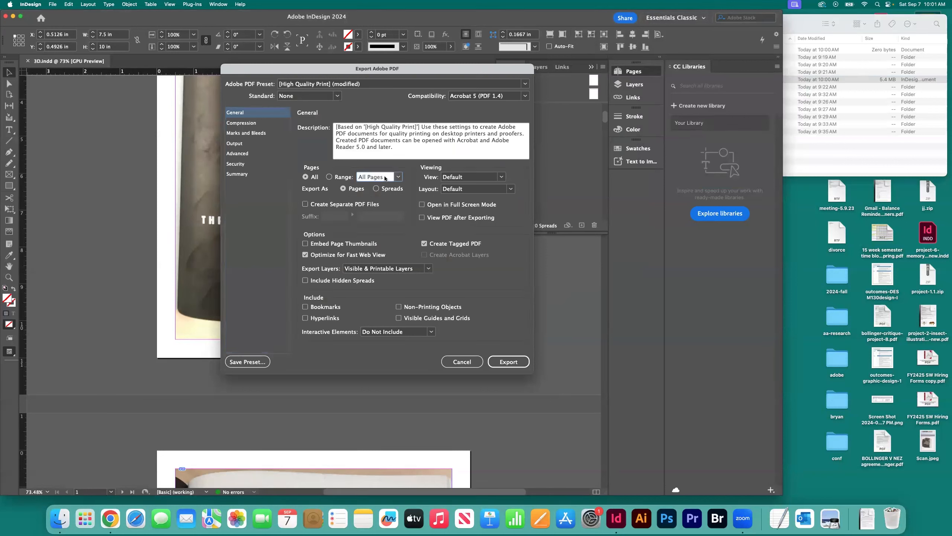
click(329, 177)
click(386, 177)
text(1-11)
click(246, 123)
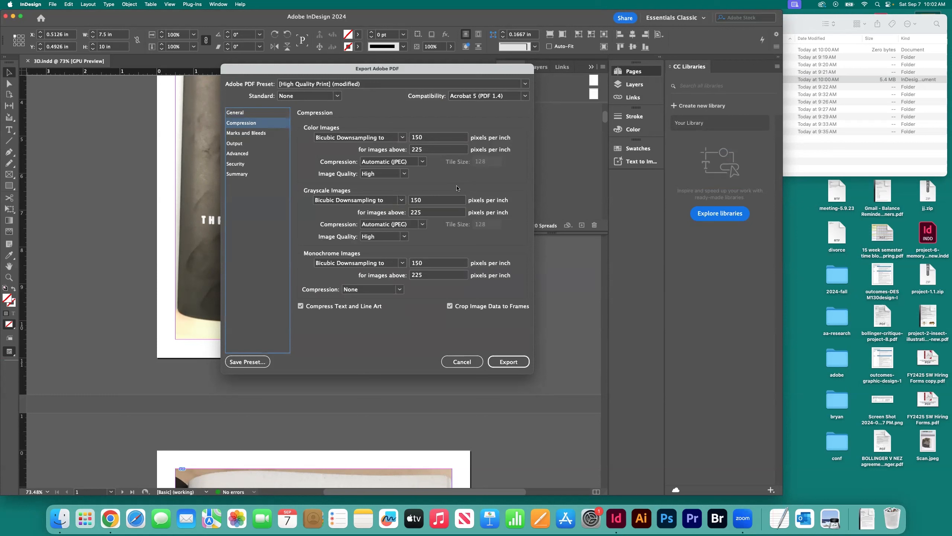
click(509, 361)
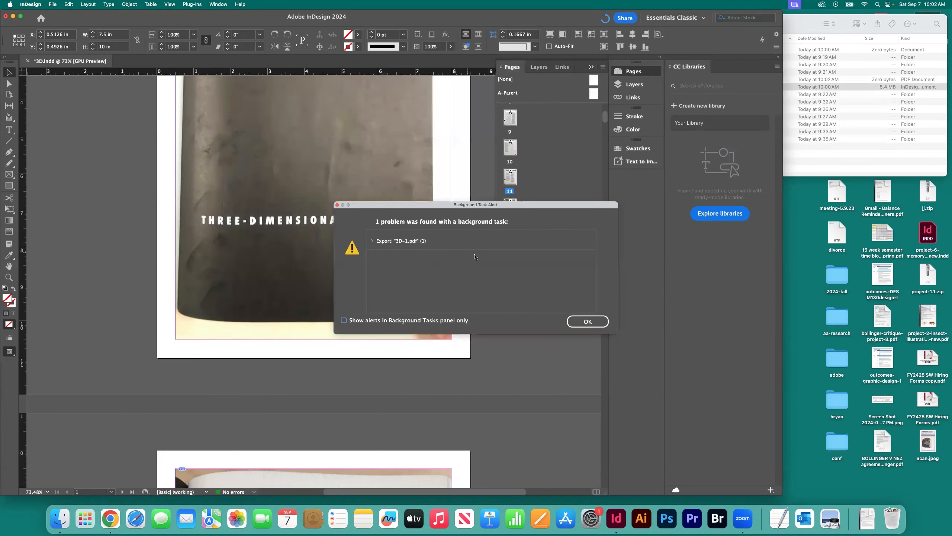
click(587, 322)
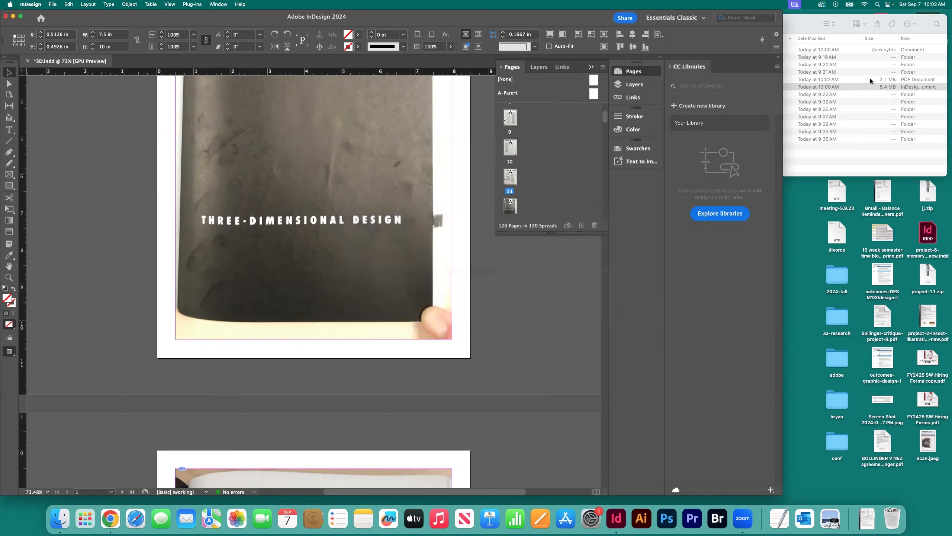
Step: Open 3D-1.pdf from the 3D-Design folder in Preview and inspect its pages, including page 7
click(848, 142)
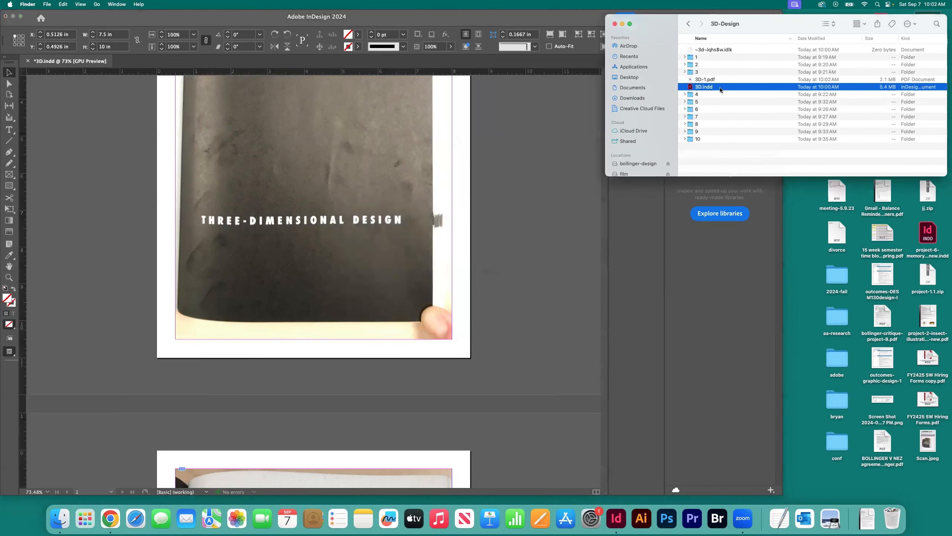
click(698, 80)
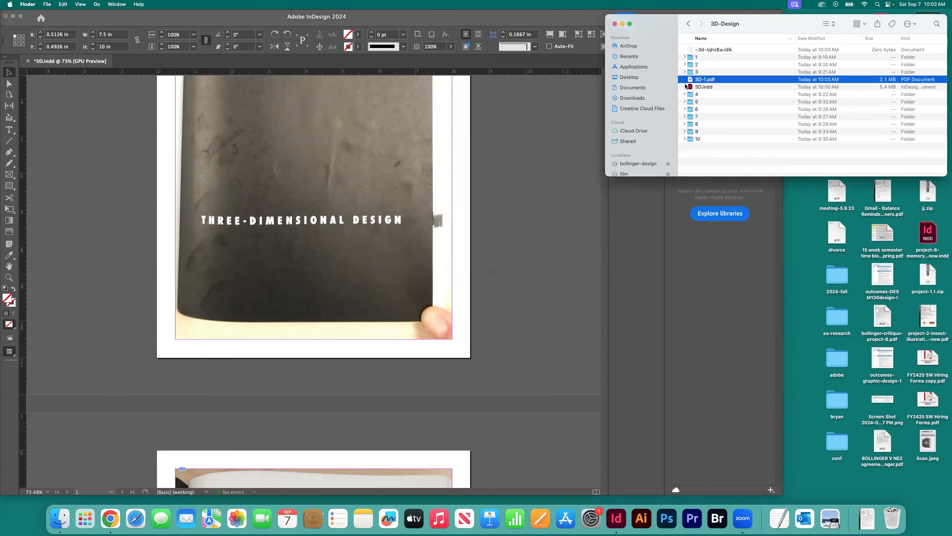
key(super+o)
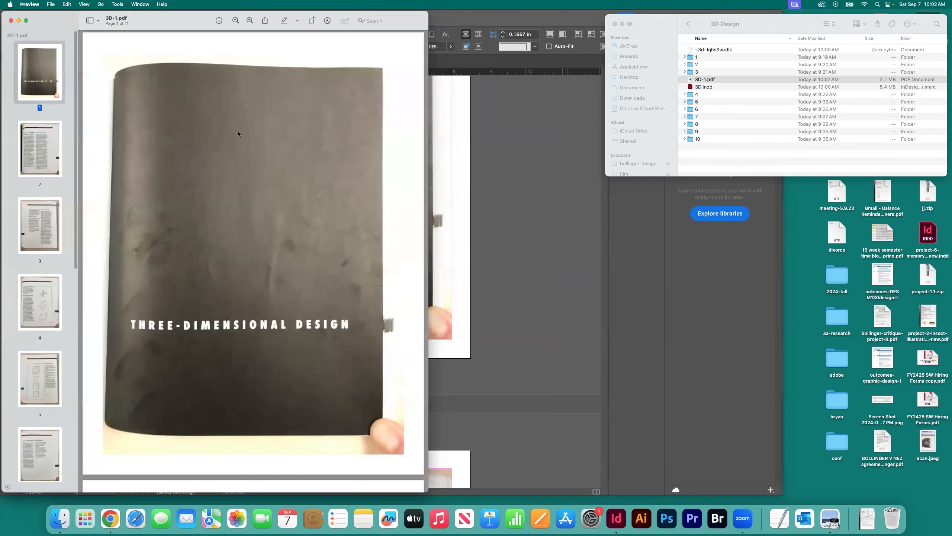
scroll(65, 148, down, 1)
scroll(63, 150, up, 2)
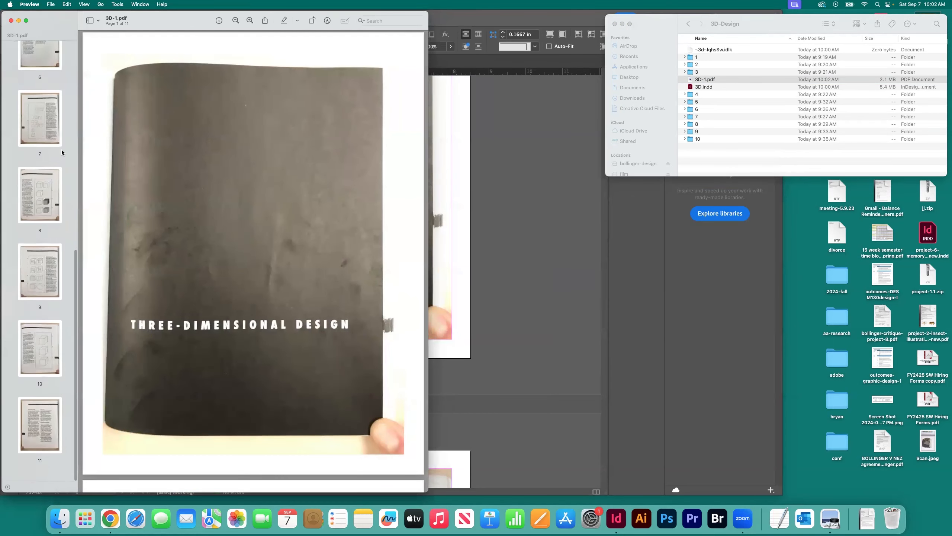
scroll(61, 149, down, 10)
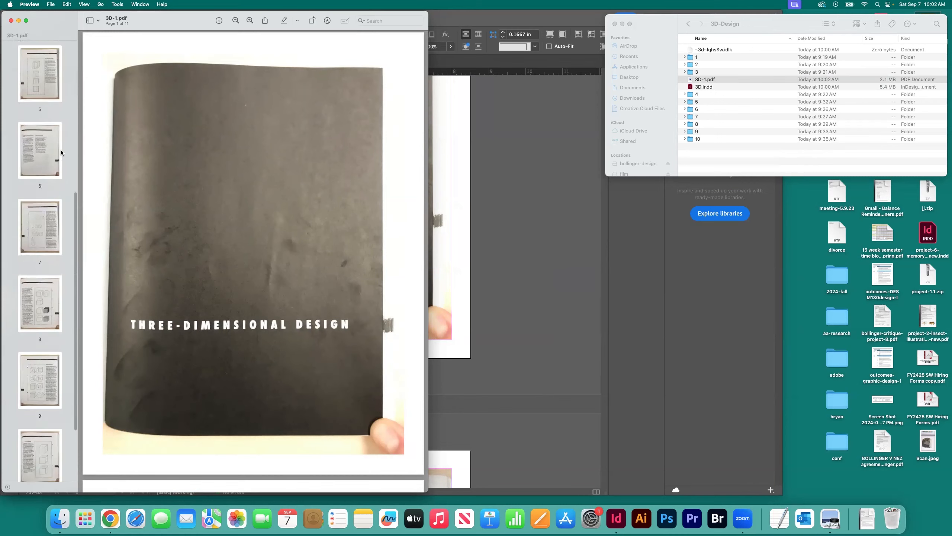
click(42, 132)
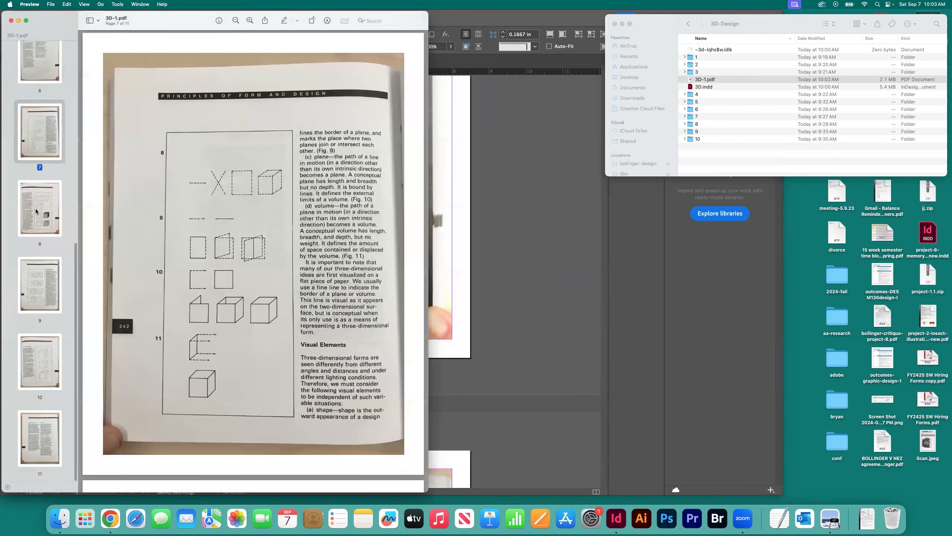
Step: Check the remaining scans in the exported PDF, going through pages 8 to 11
click(39, 202)
click(51, 278)
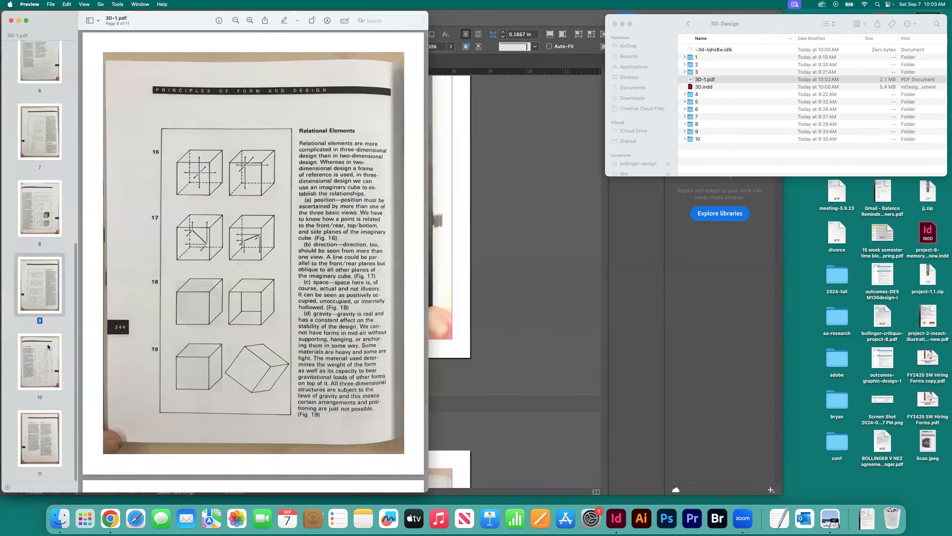
click(43, 369)
click(44, 447)
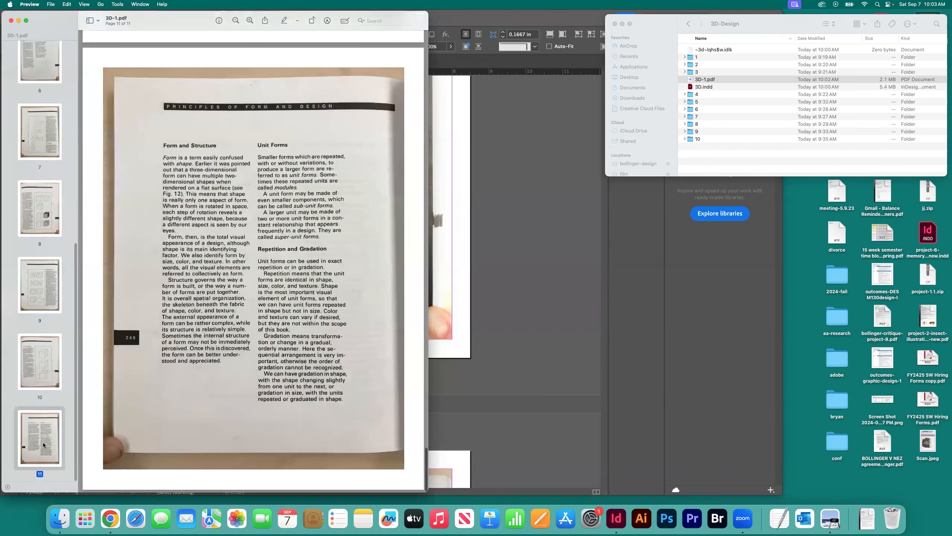
Step: Go back through the exported PDF's pages from page 9 to the opening pages, check pages 3 and 4, and close 3D-1.pdf
click(35, 300)
click(41, 210)
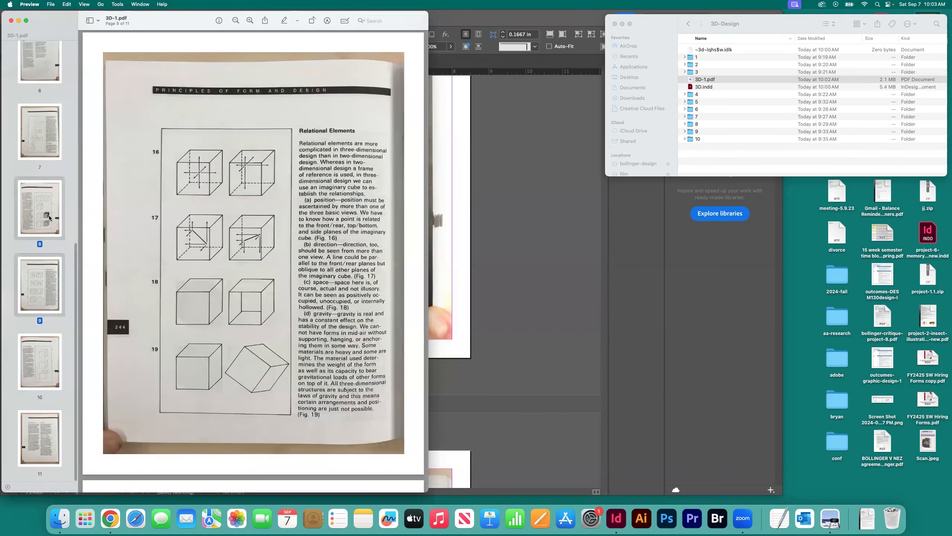
click(51, 253)
click(40, 198)
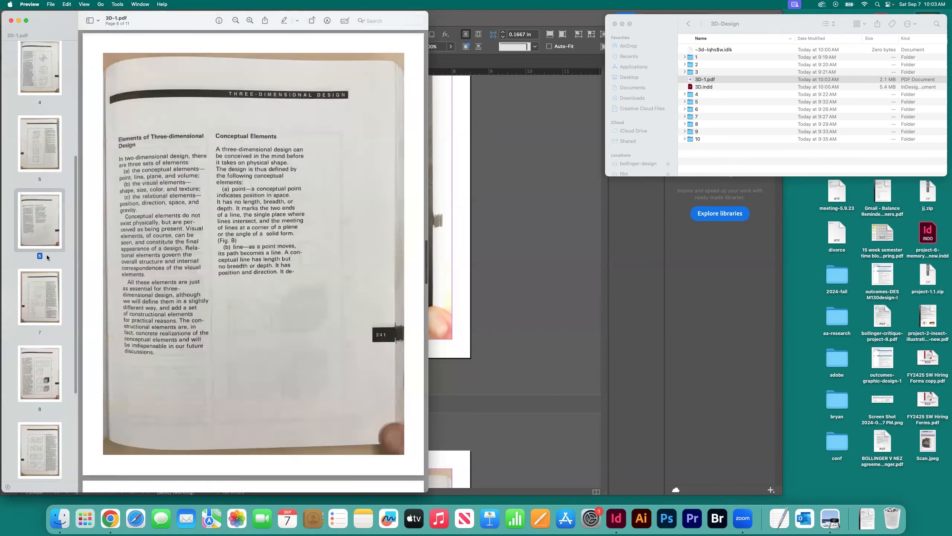
click(41, 199)
click(45, 223)
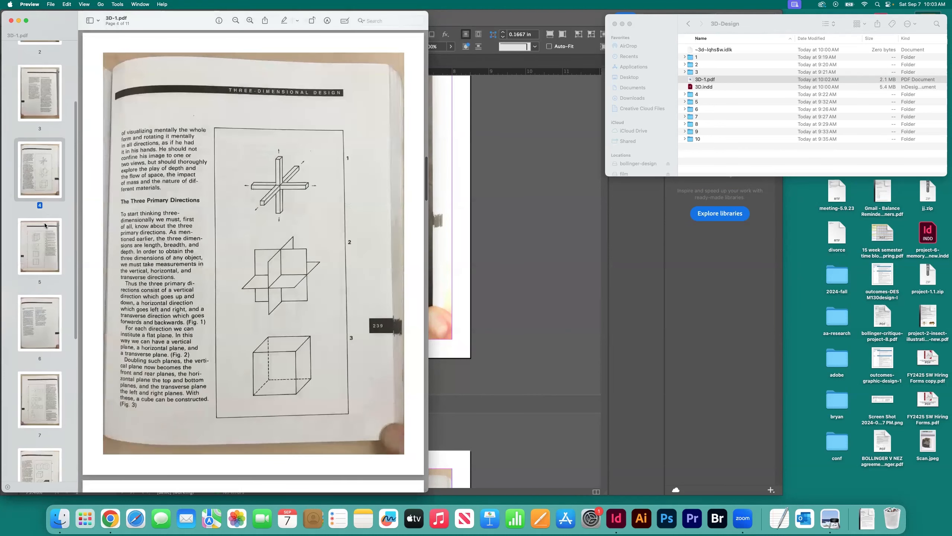
click(38, 209)
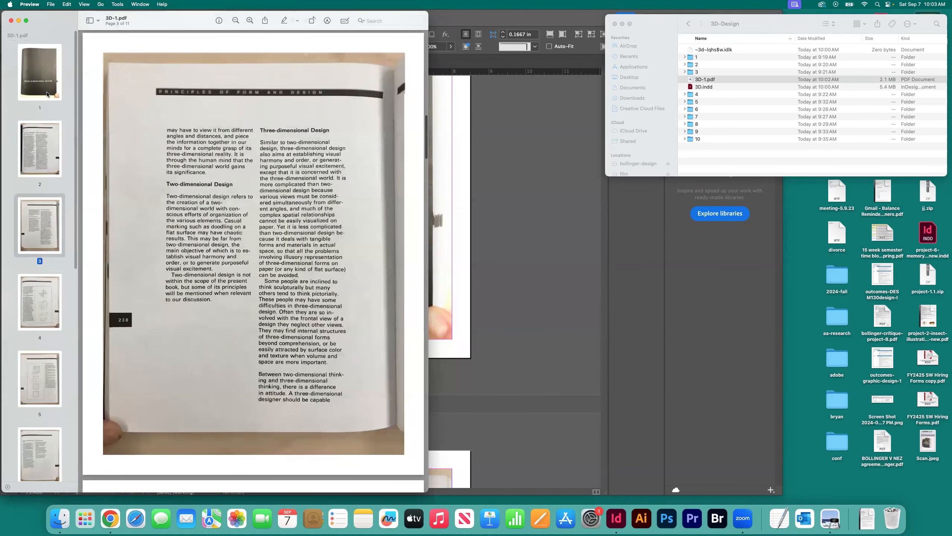
click(58, 156)
click(41, 225)
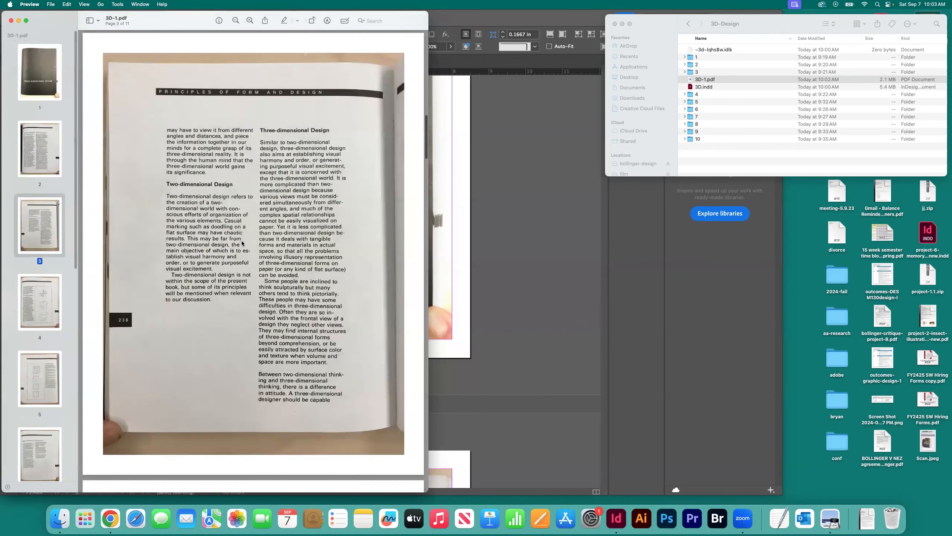
click(33, 309)
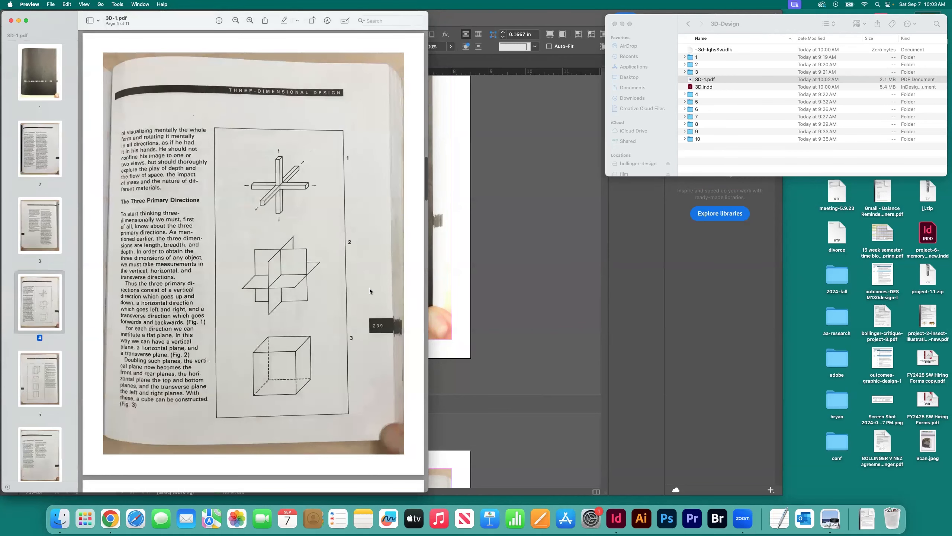
click(11, 21)
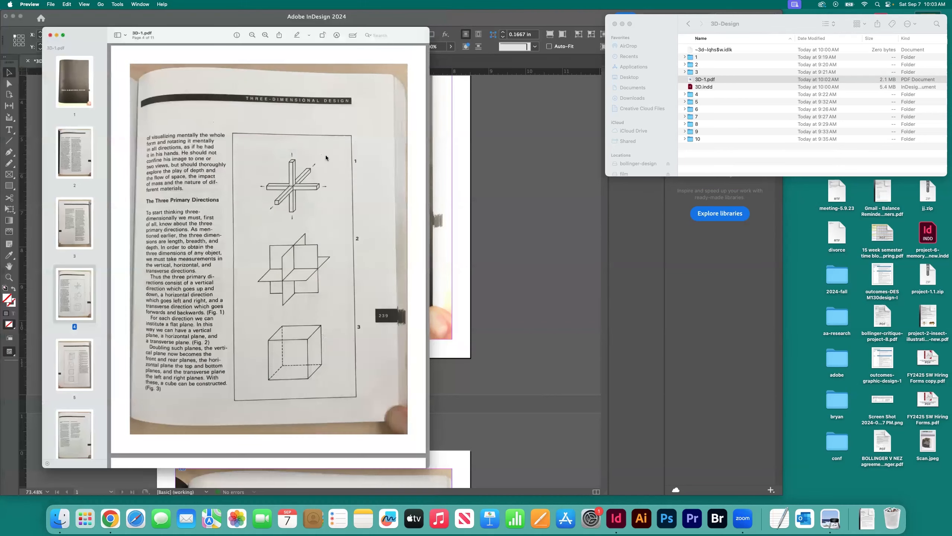